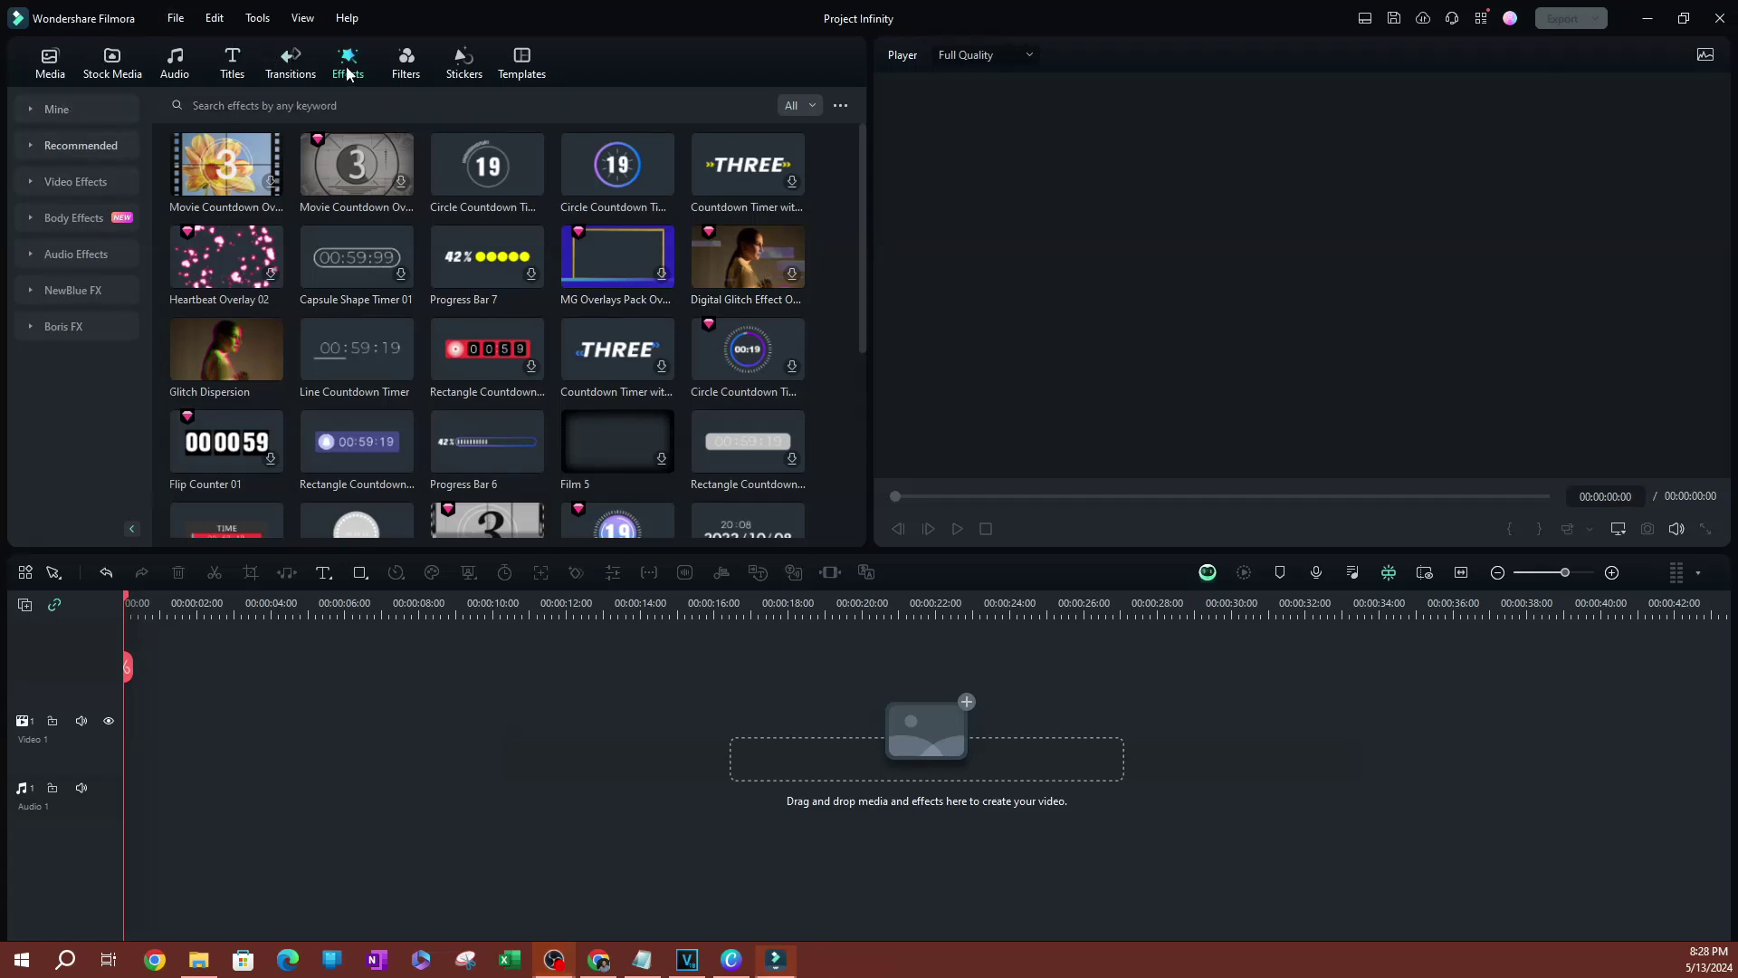
Search the effects library for 'count down clock' and filter the results to Free effects.
click(299, 103)
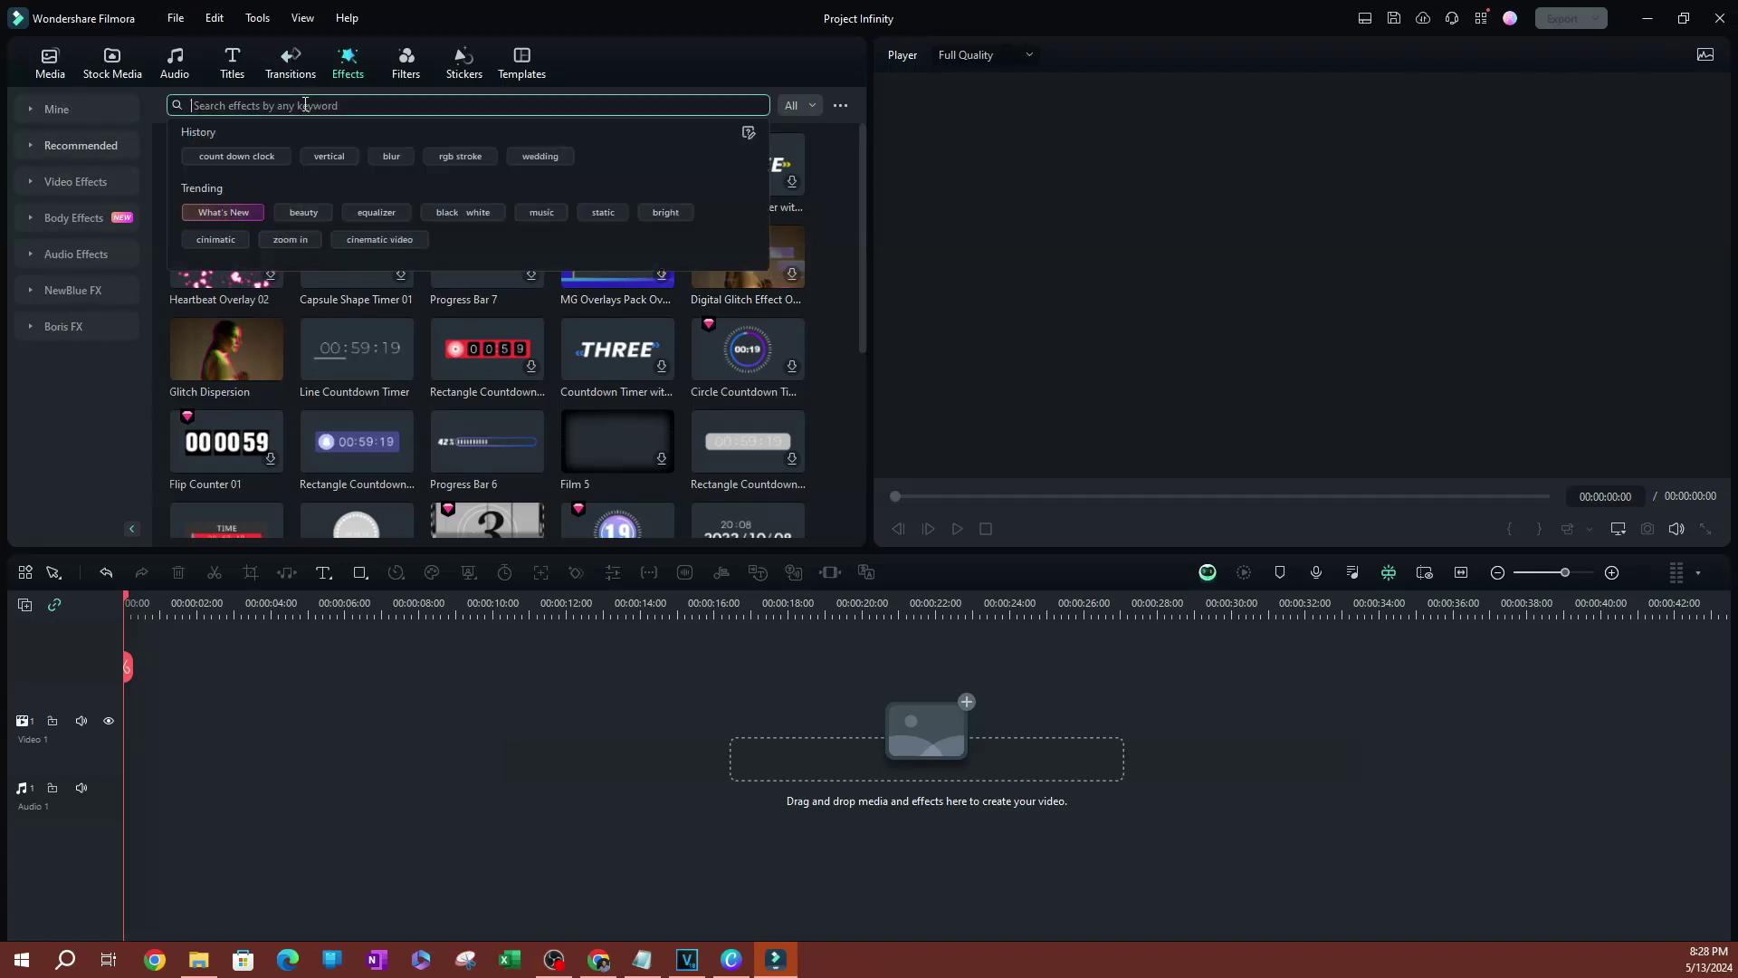
click(236, 158)
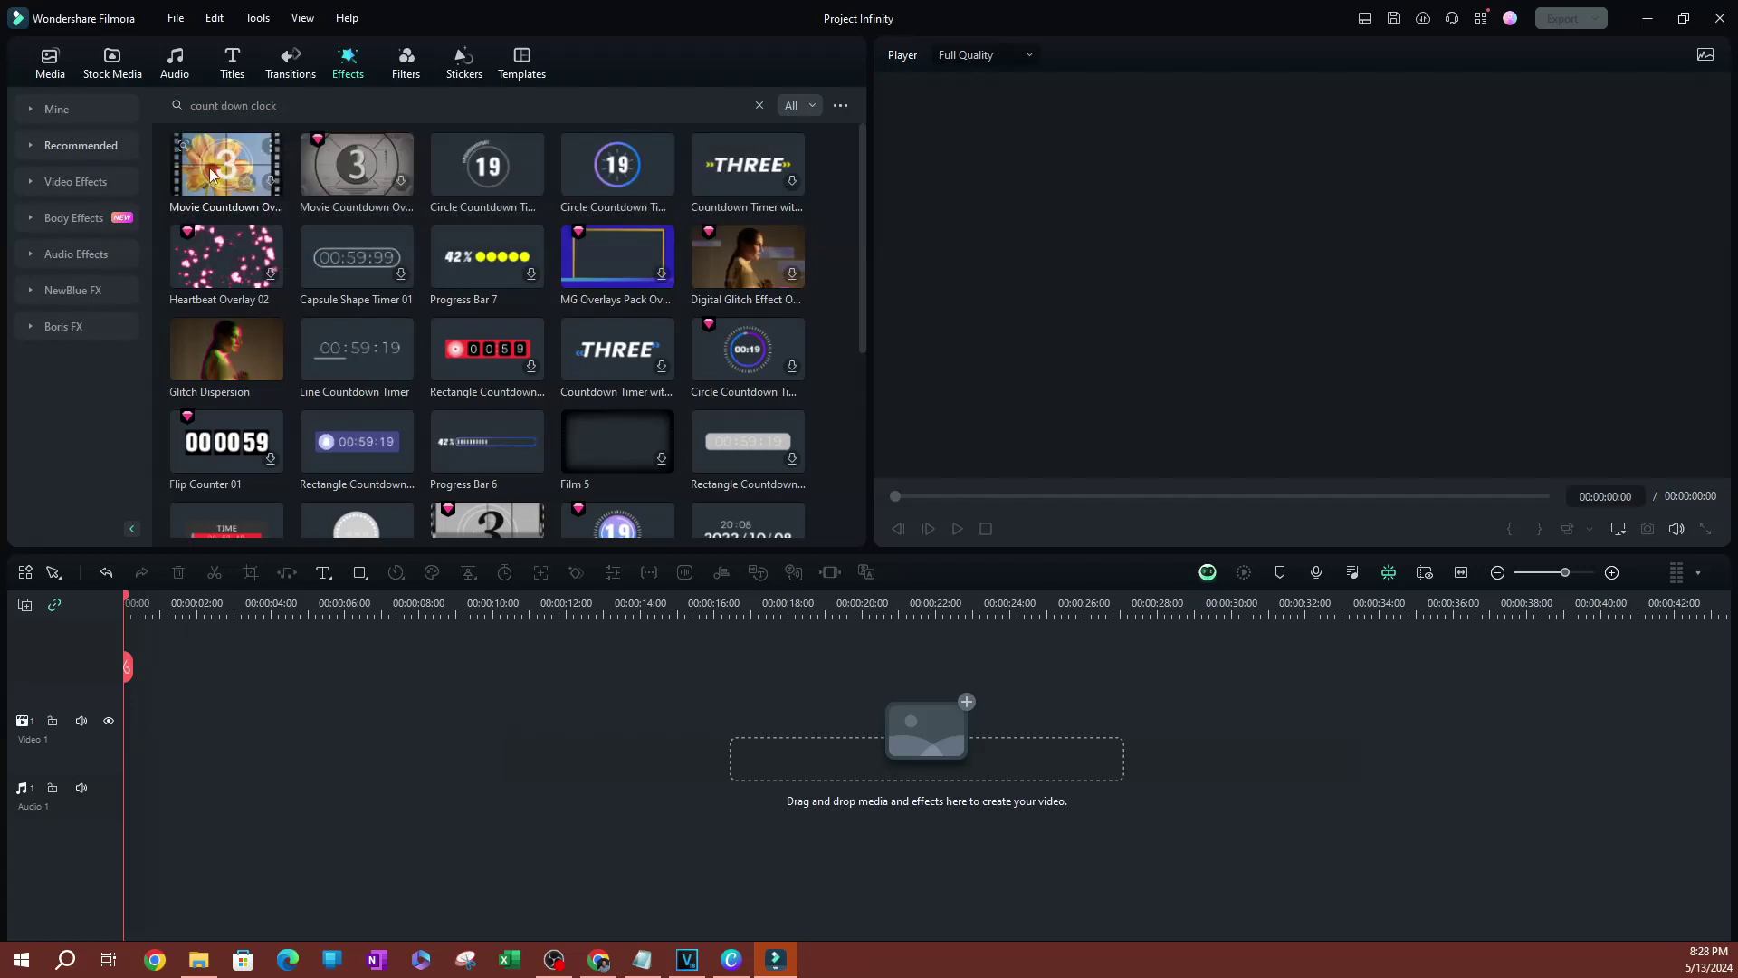
click(577, 111)
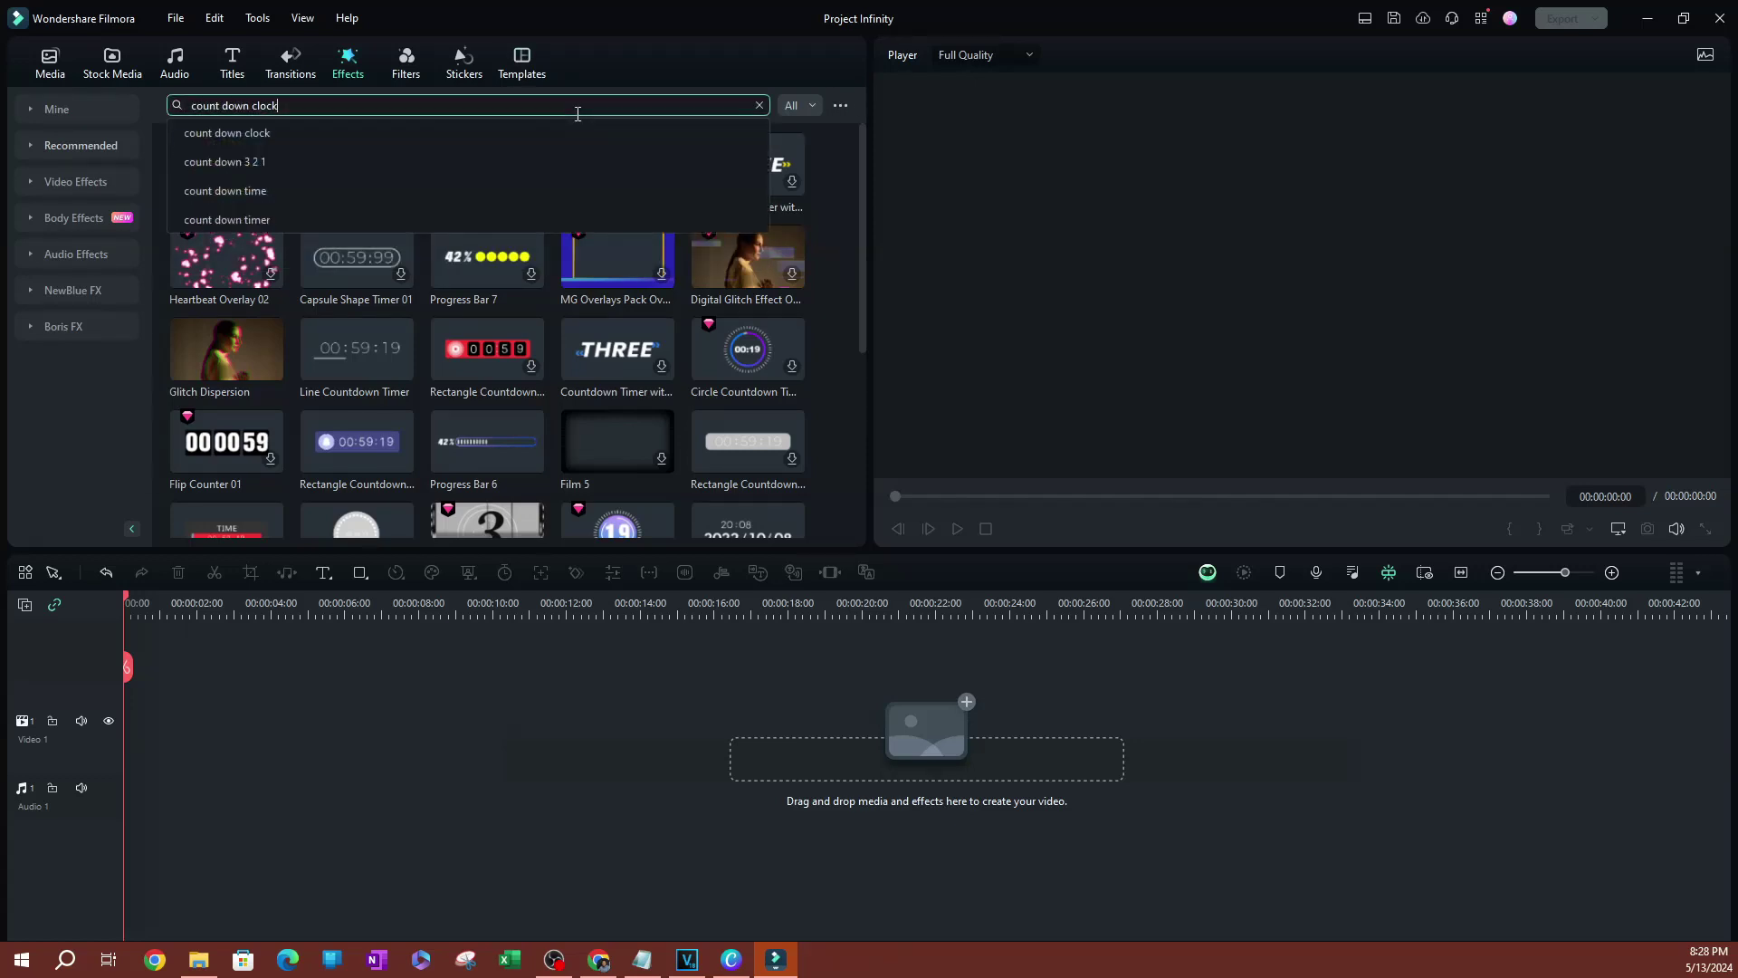
click(578, 114)
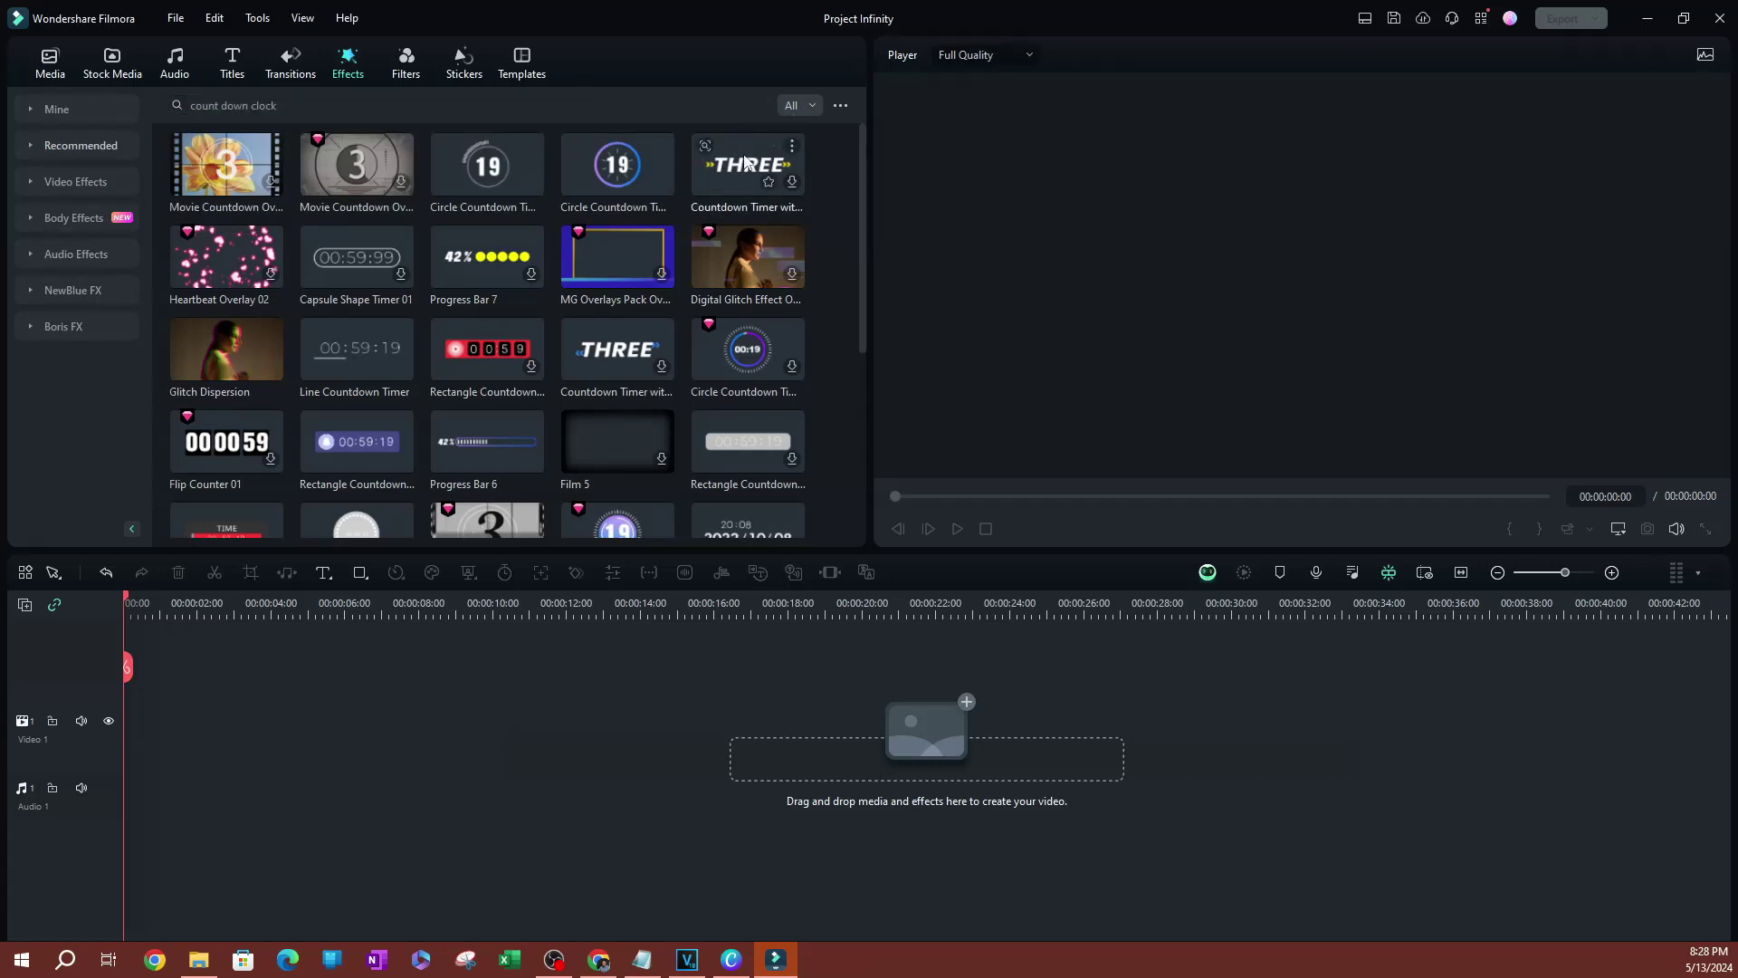
click(805, 105)
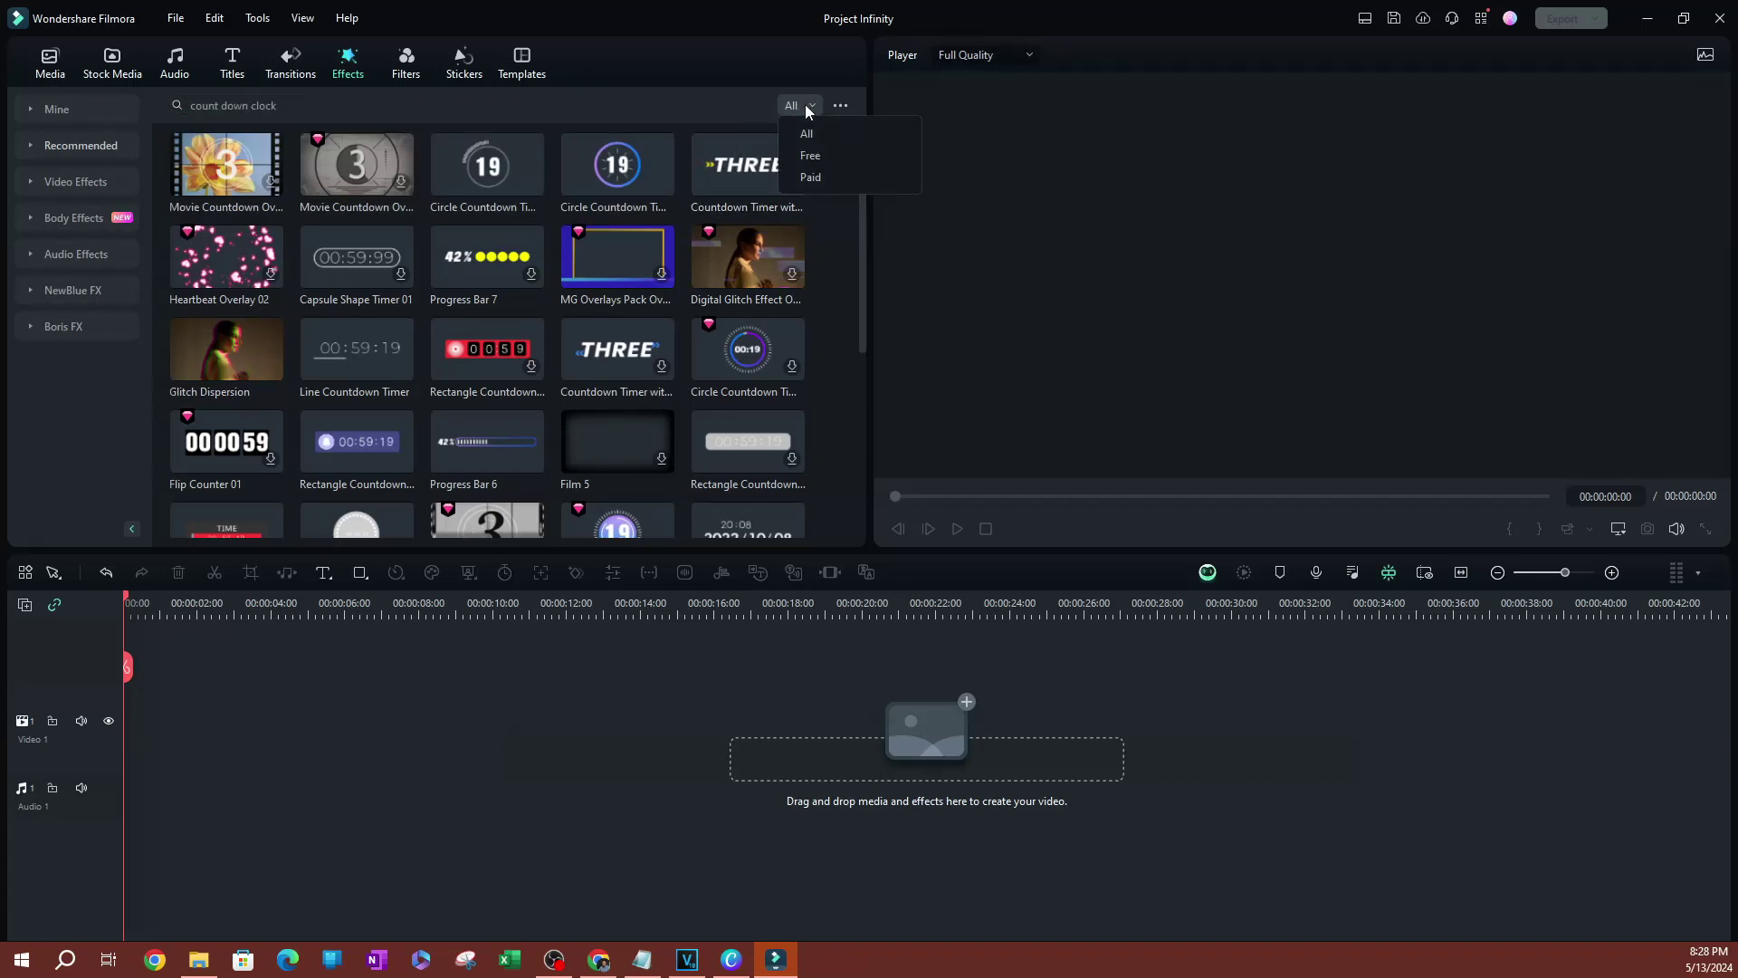
click(812, 156)
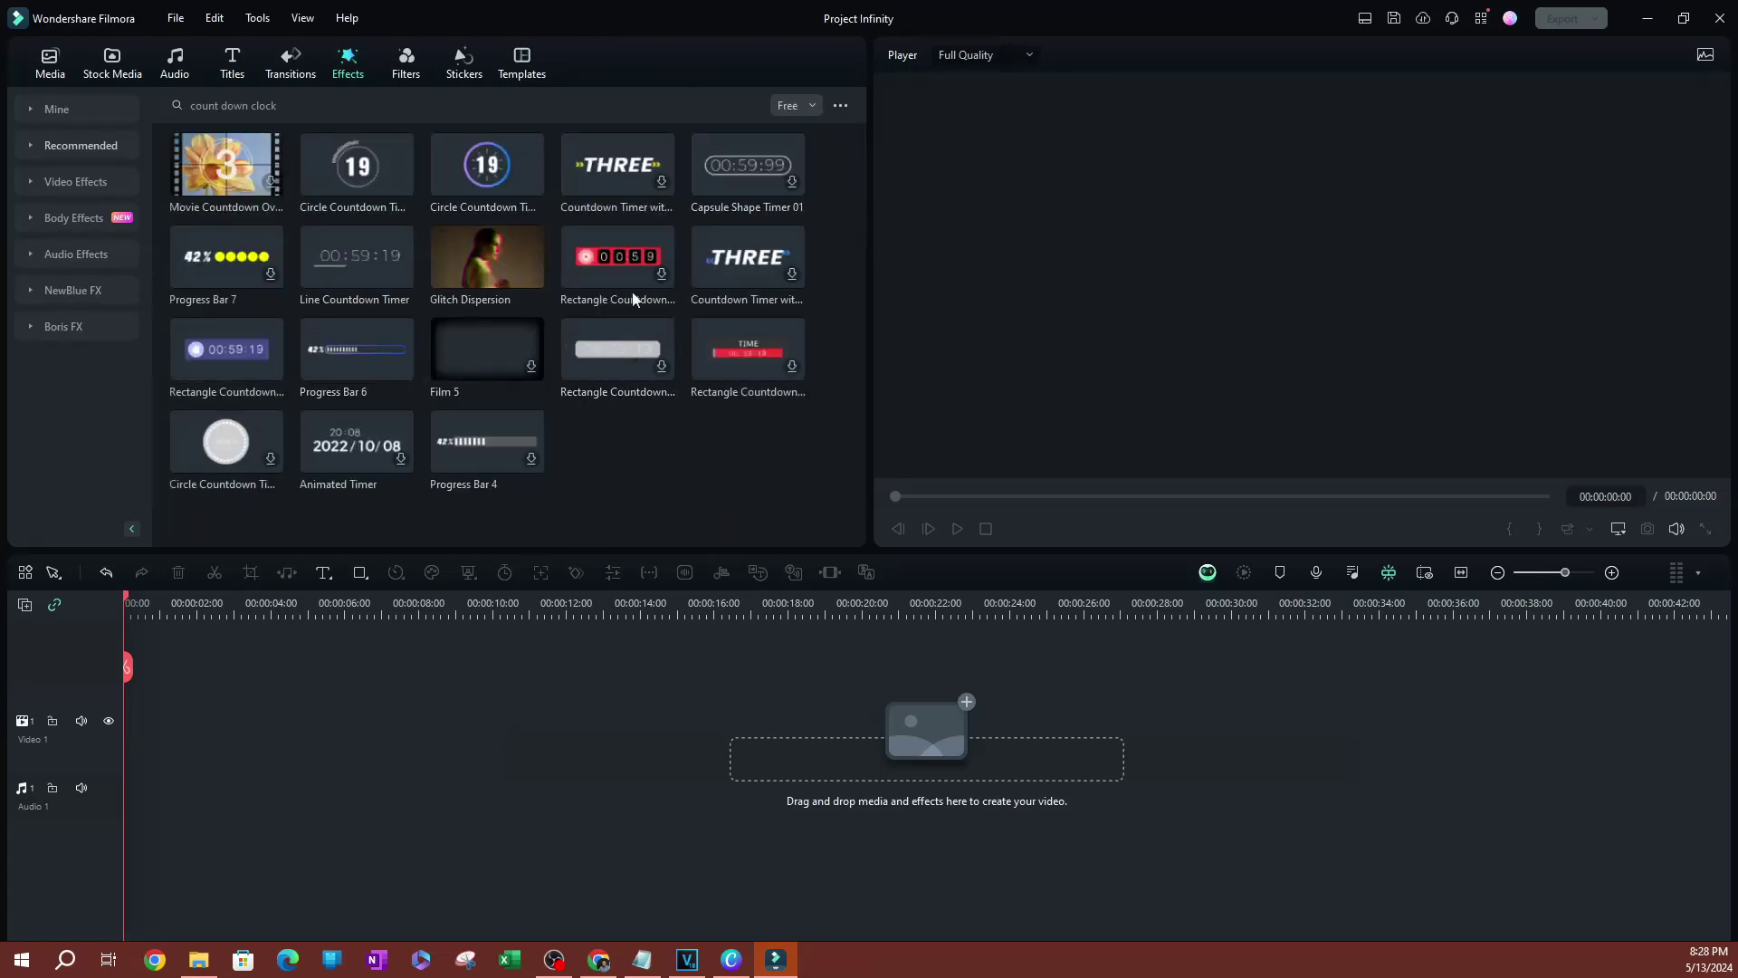
Add Circle Countdown Timer 07 to Video 1 and return the playhead to the clip start.
mouse_move(466, 156)
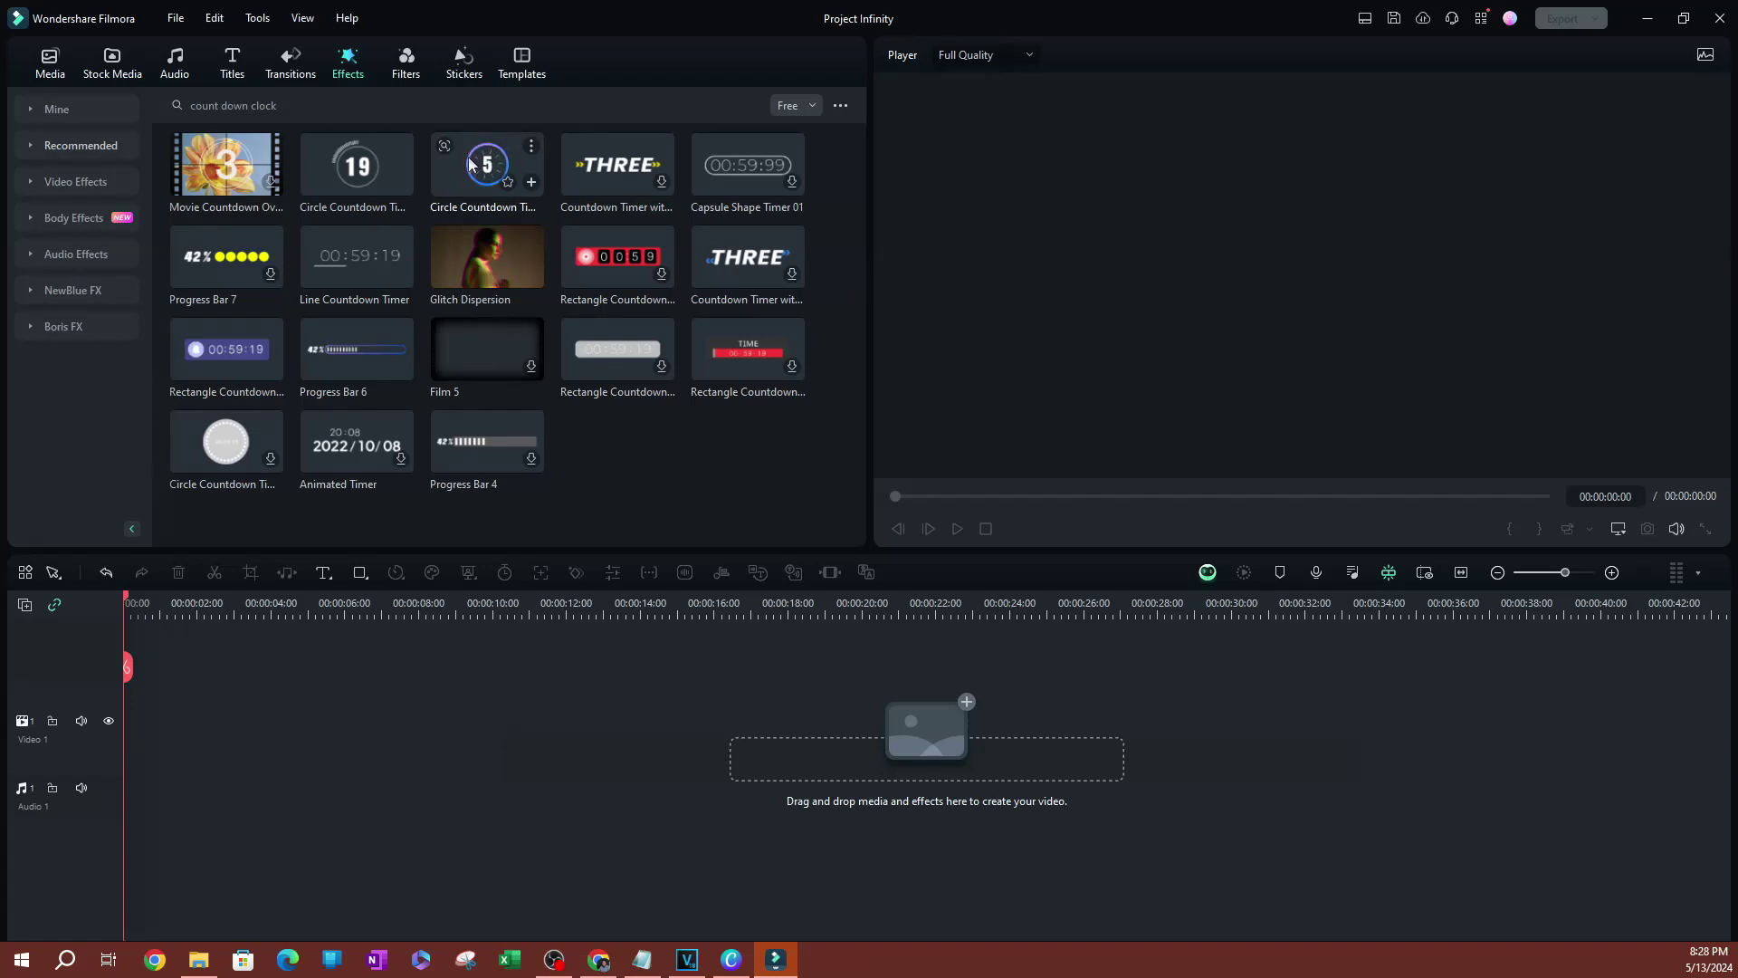
click(478, 168)
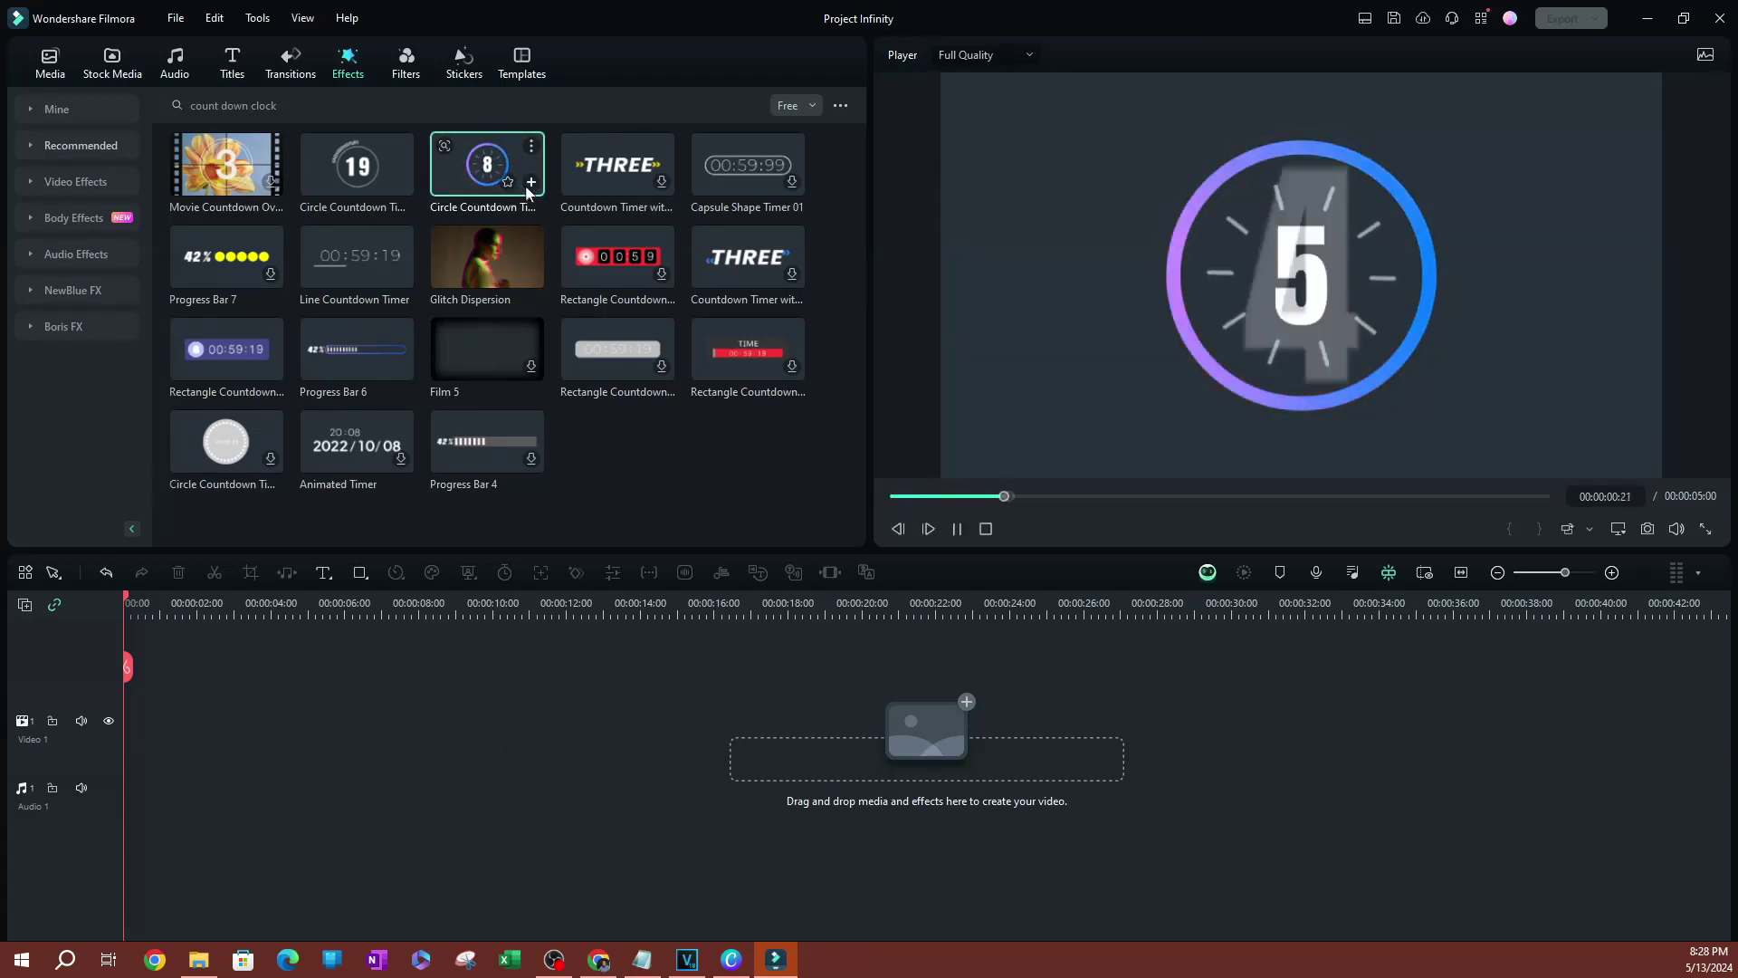
click(531, 182)
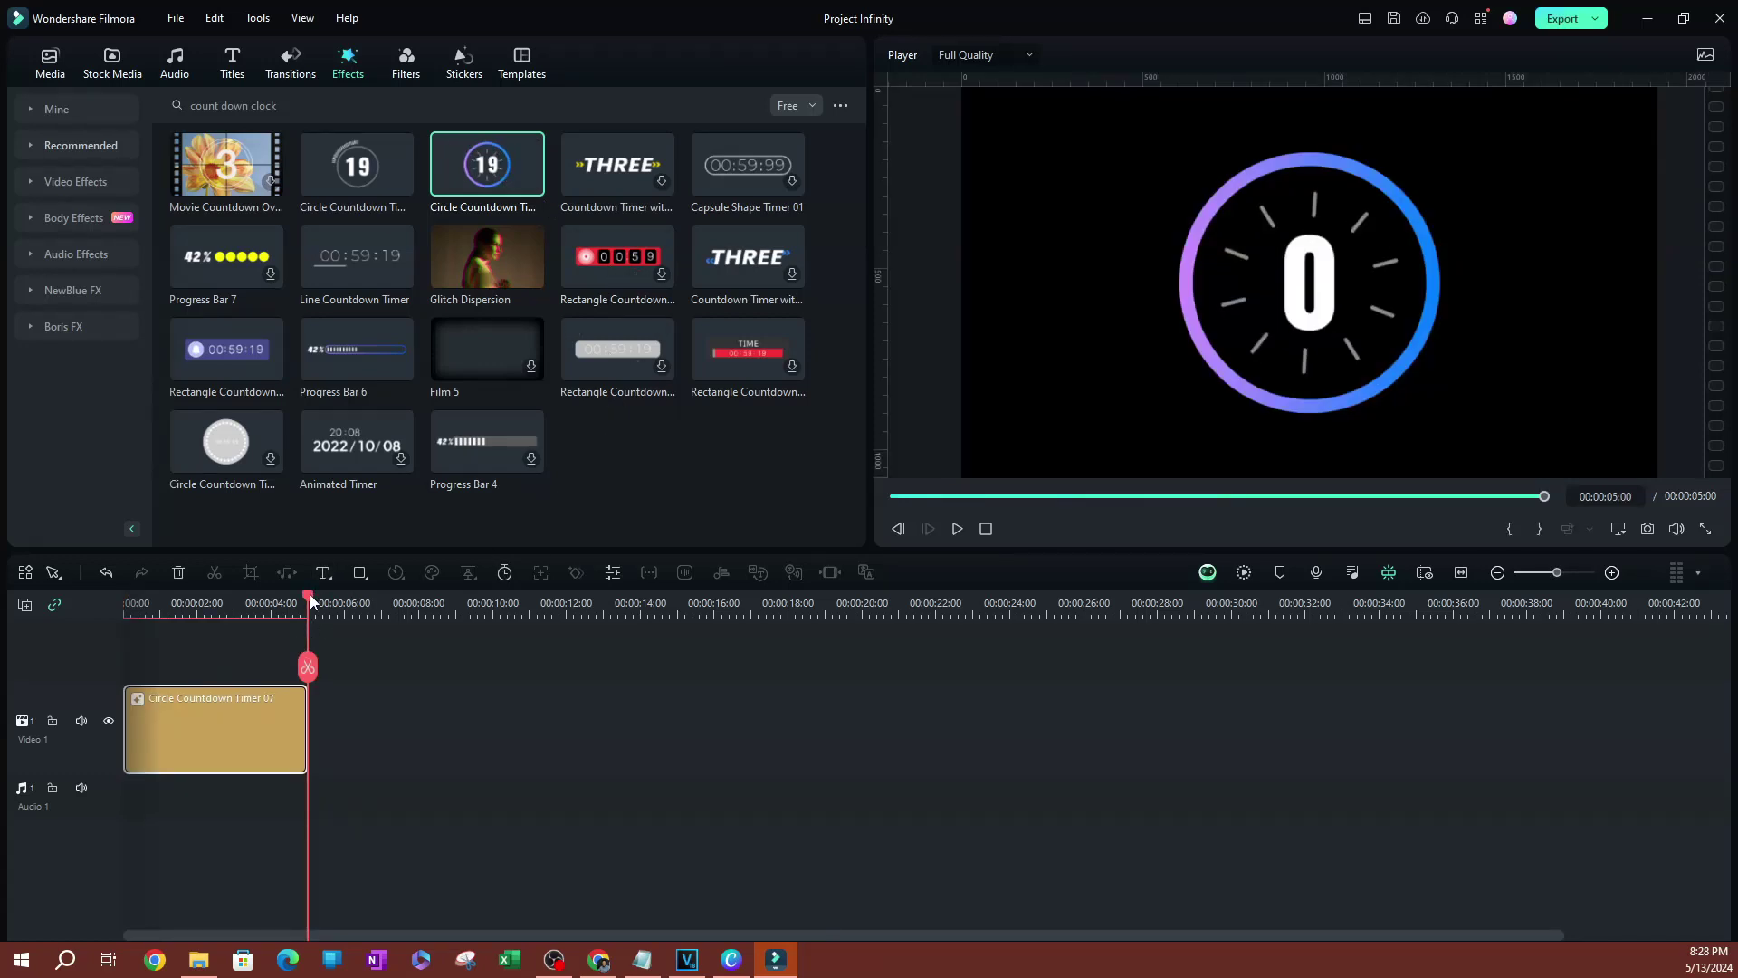
drag(309, 624, 95, 637)
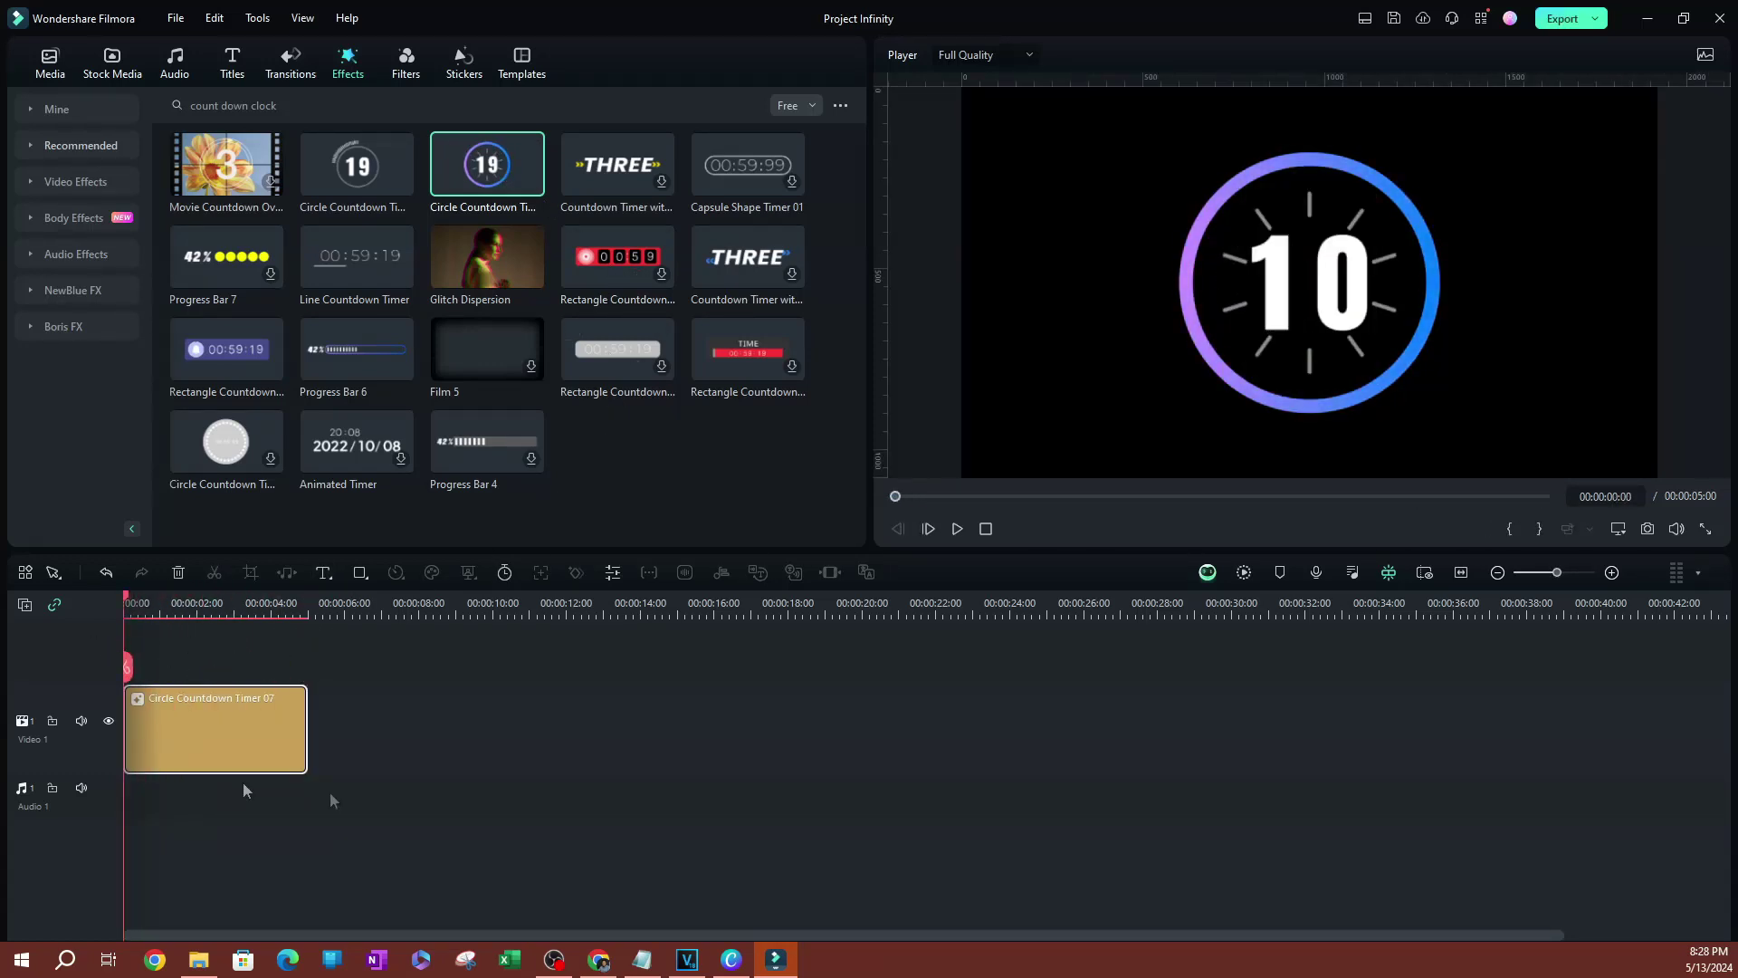
Open the countdown clip's effect settings, trial-move the timer left in the frame, then reset Position X.
double_click(263, 740)
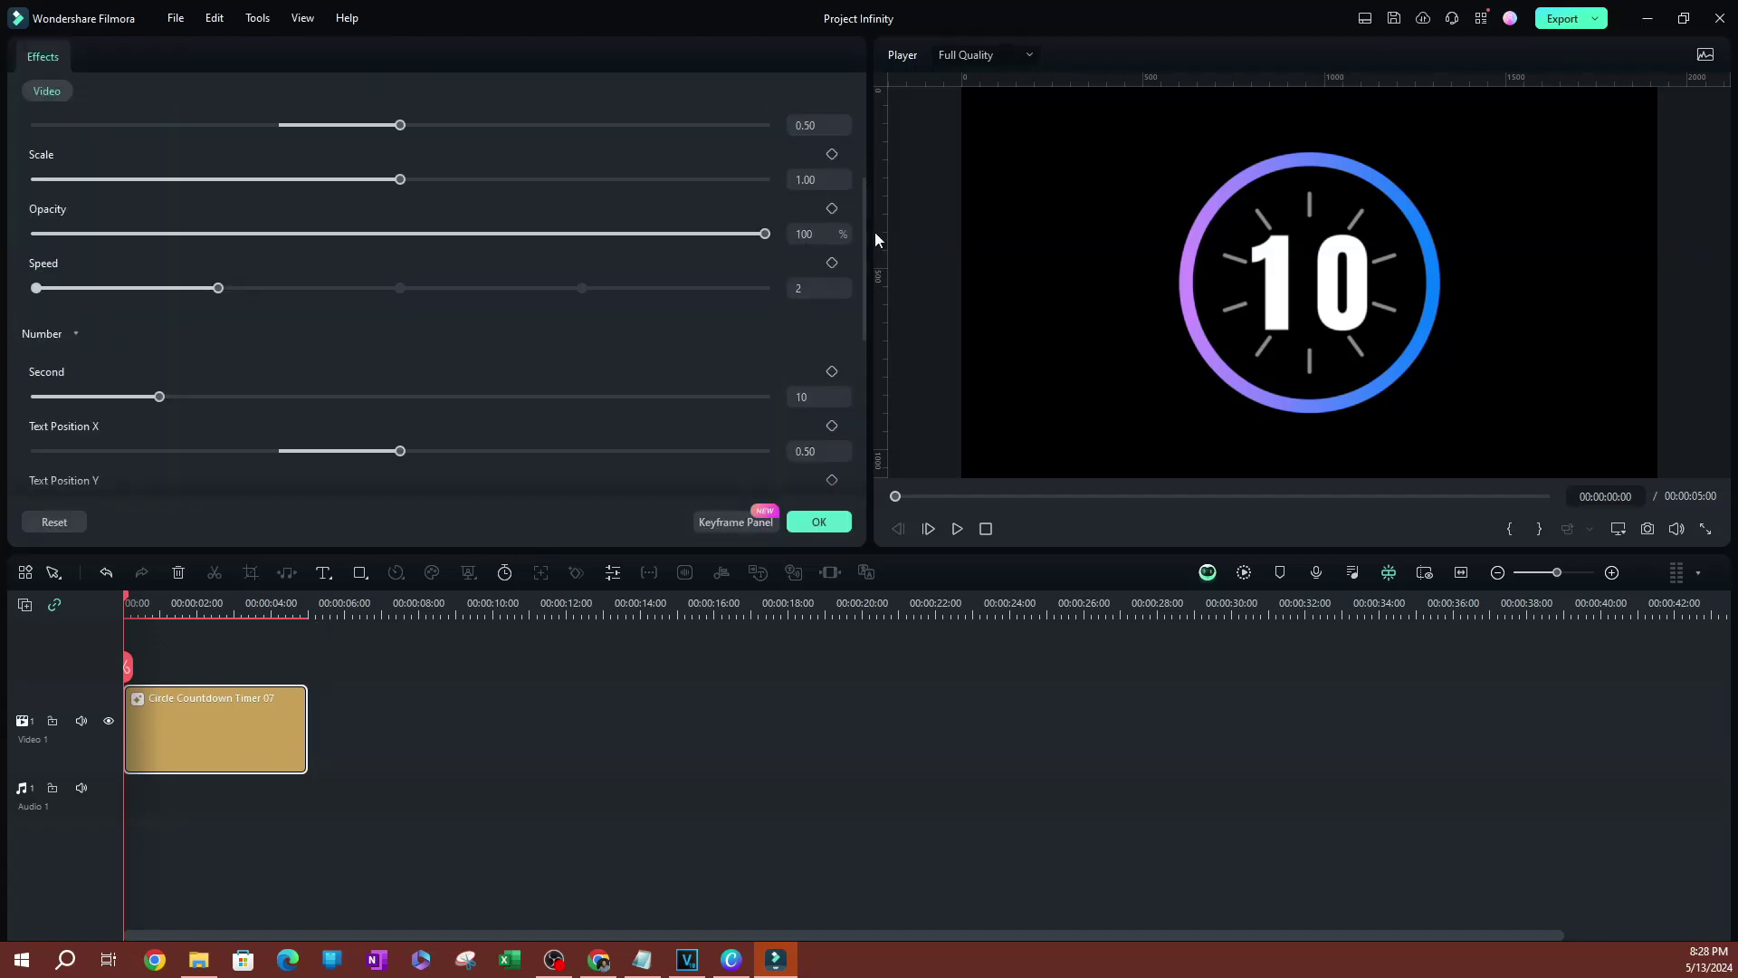
scroll(865, 219, up, 1)
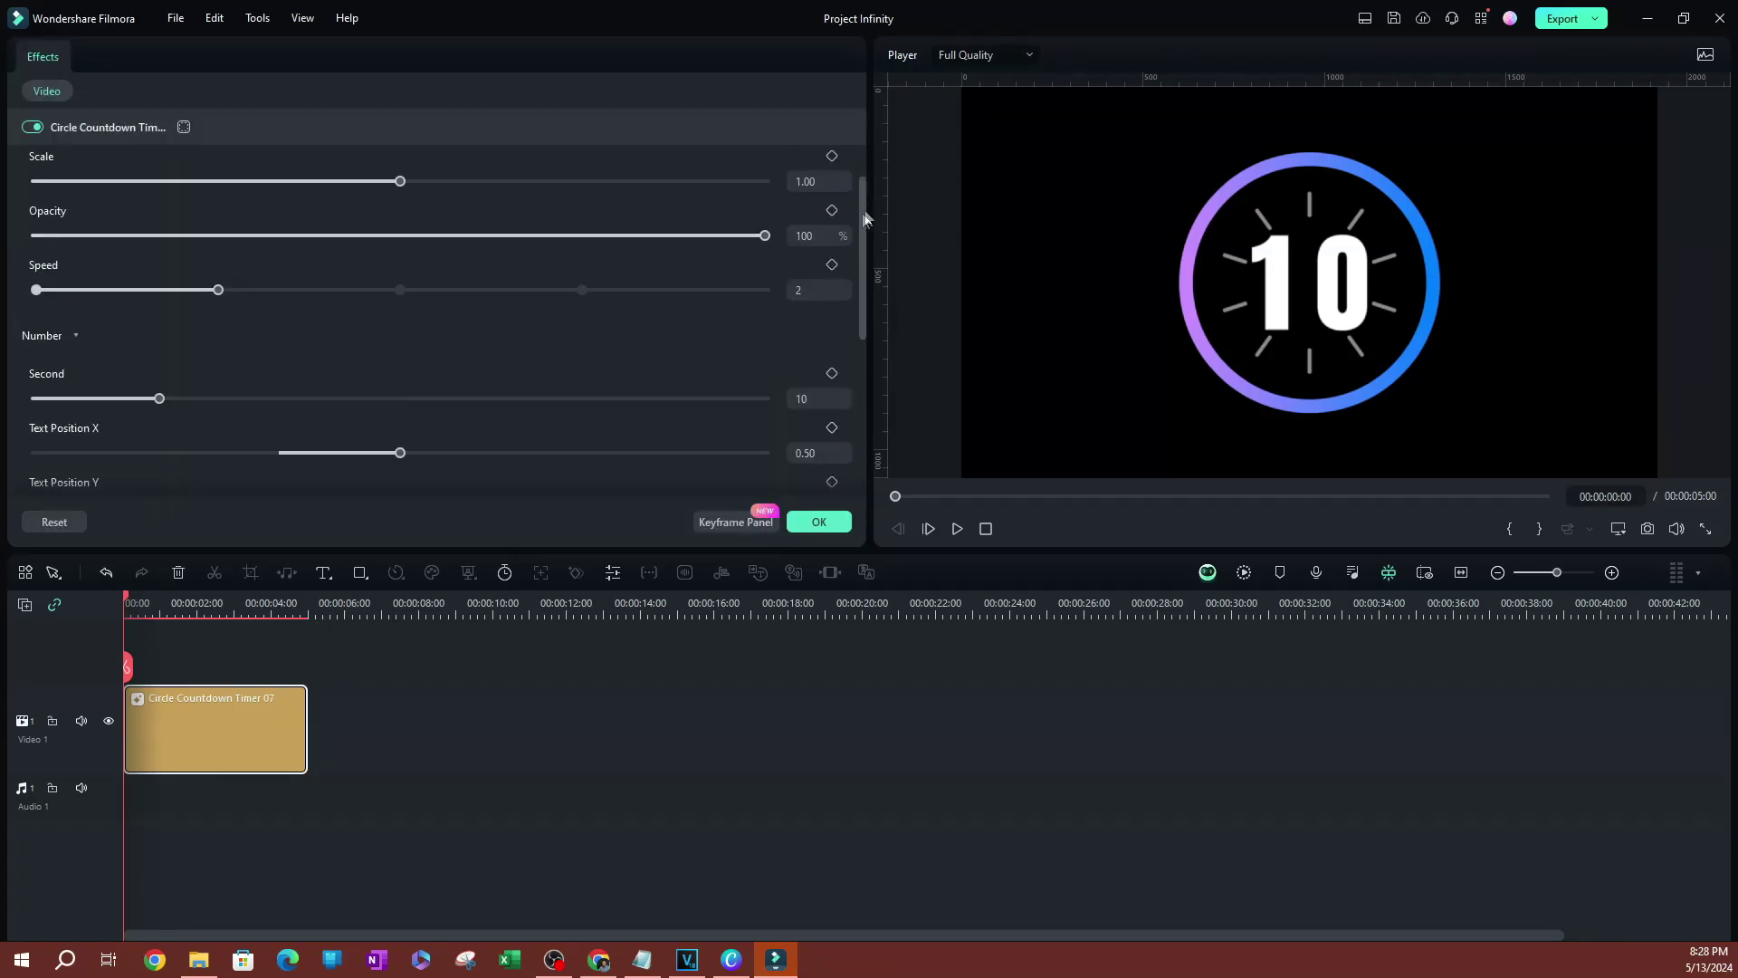
drag(864, 220, 845, 105)
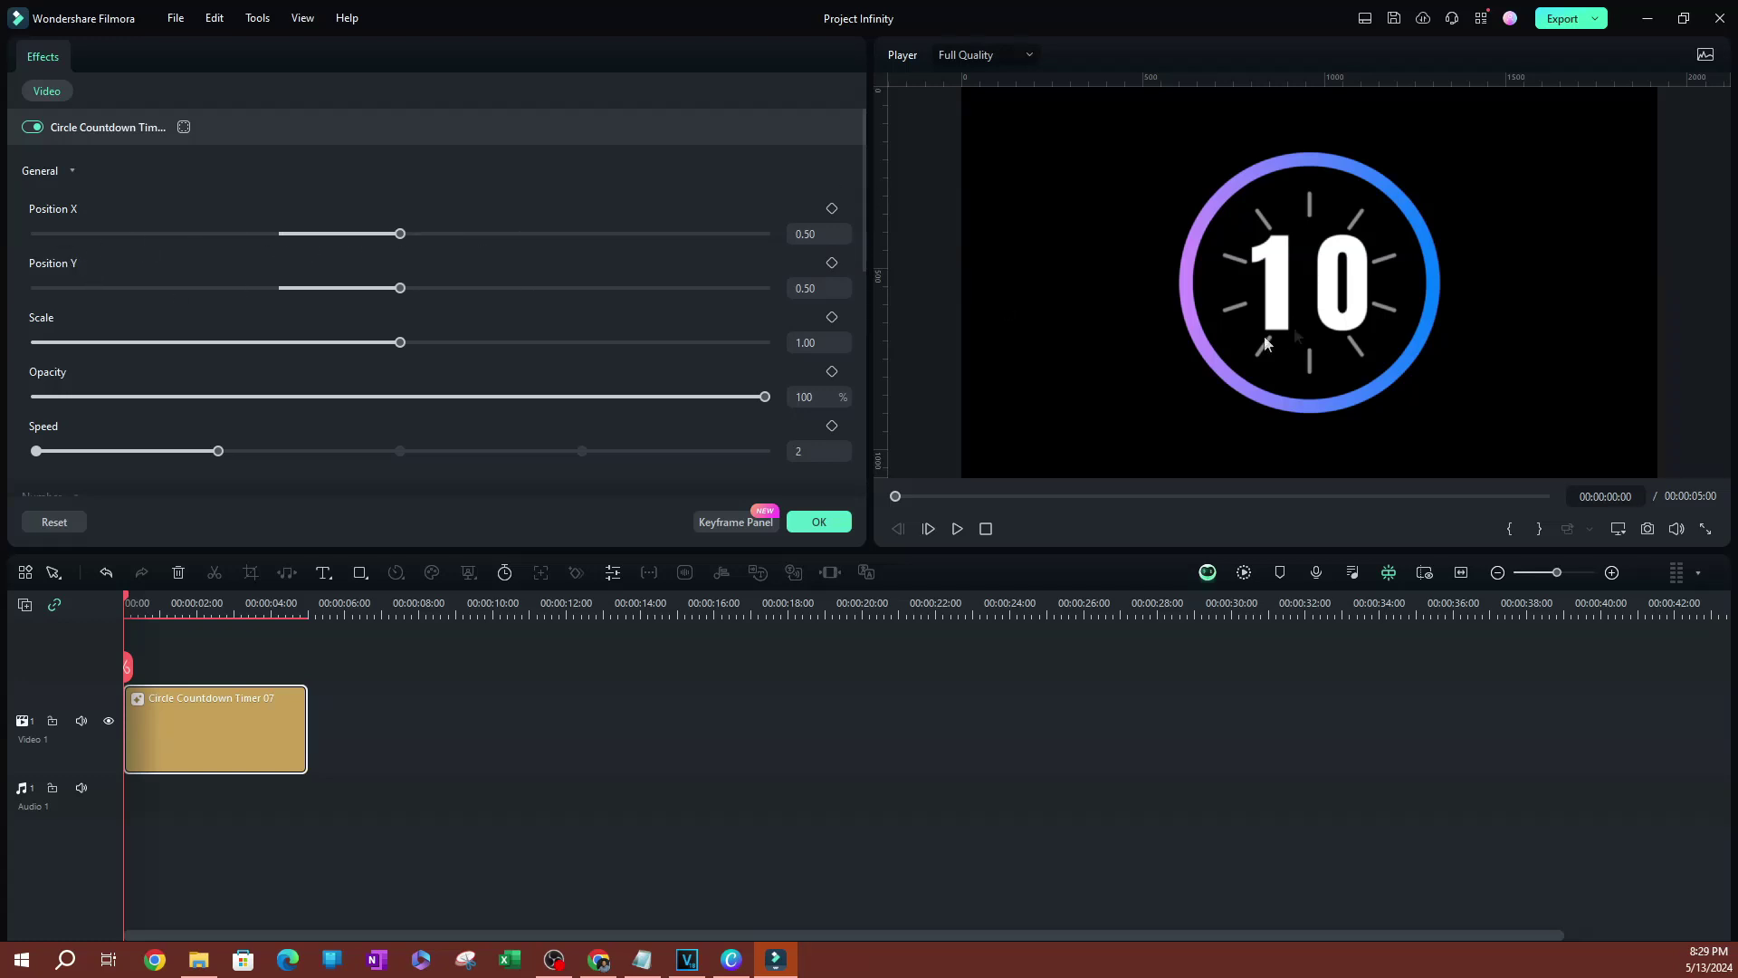
drag(408, 228, 439, 288)
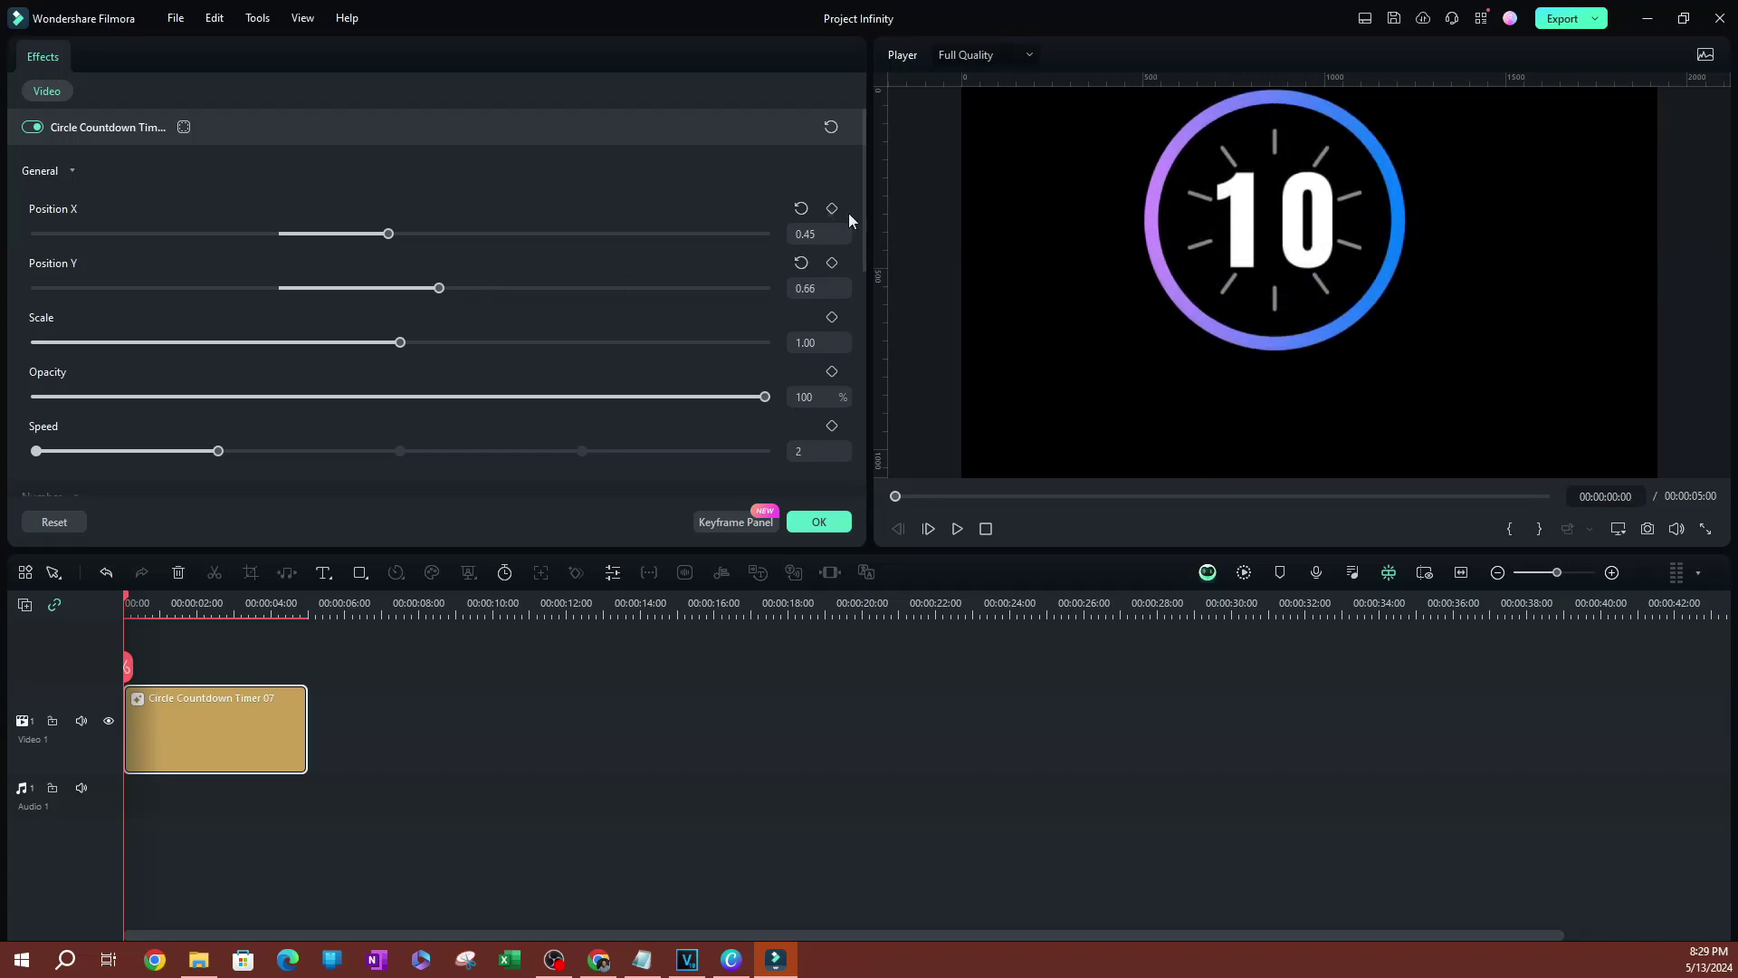
click(800, 212)
Re-centre the timer vertically, shrink it to scale 0.84, and trial the Opacity slider.
click(801, 265)
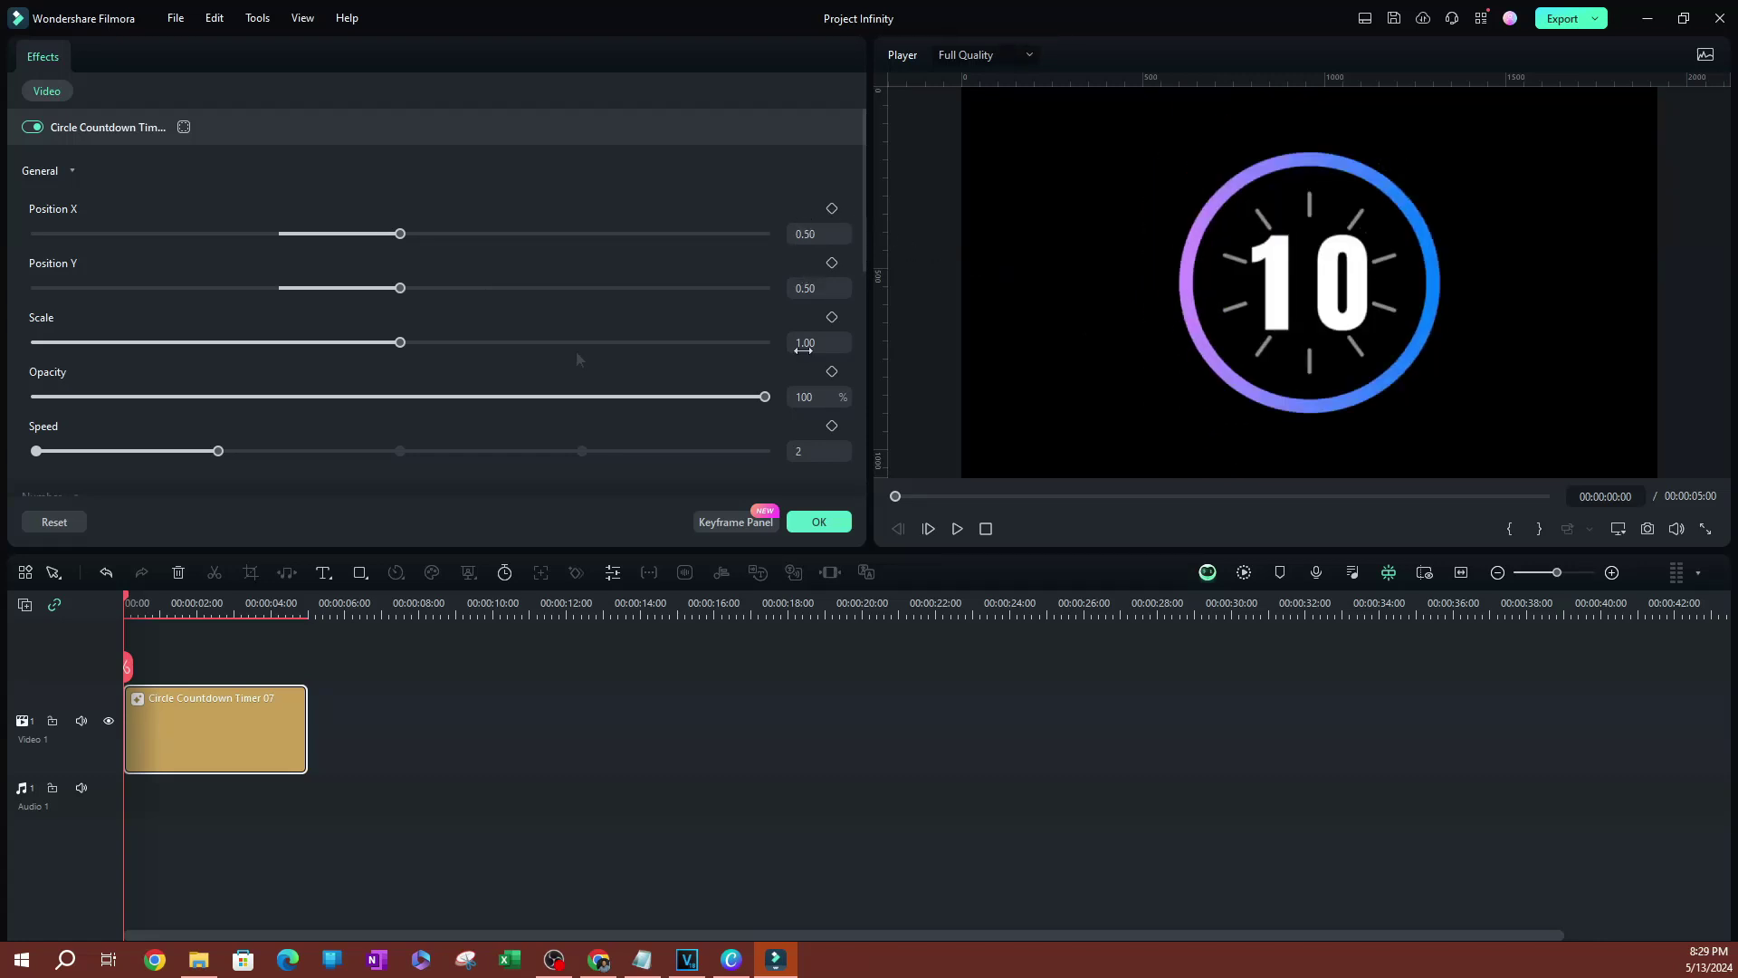
drag(399, 344, 341, 356)
scroll(495, 371, down, 1)
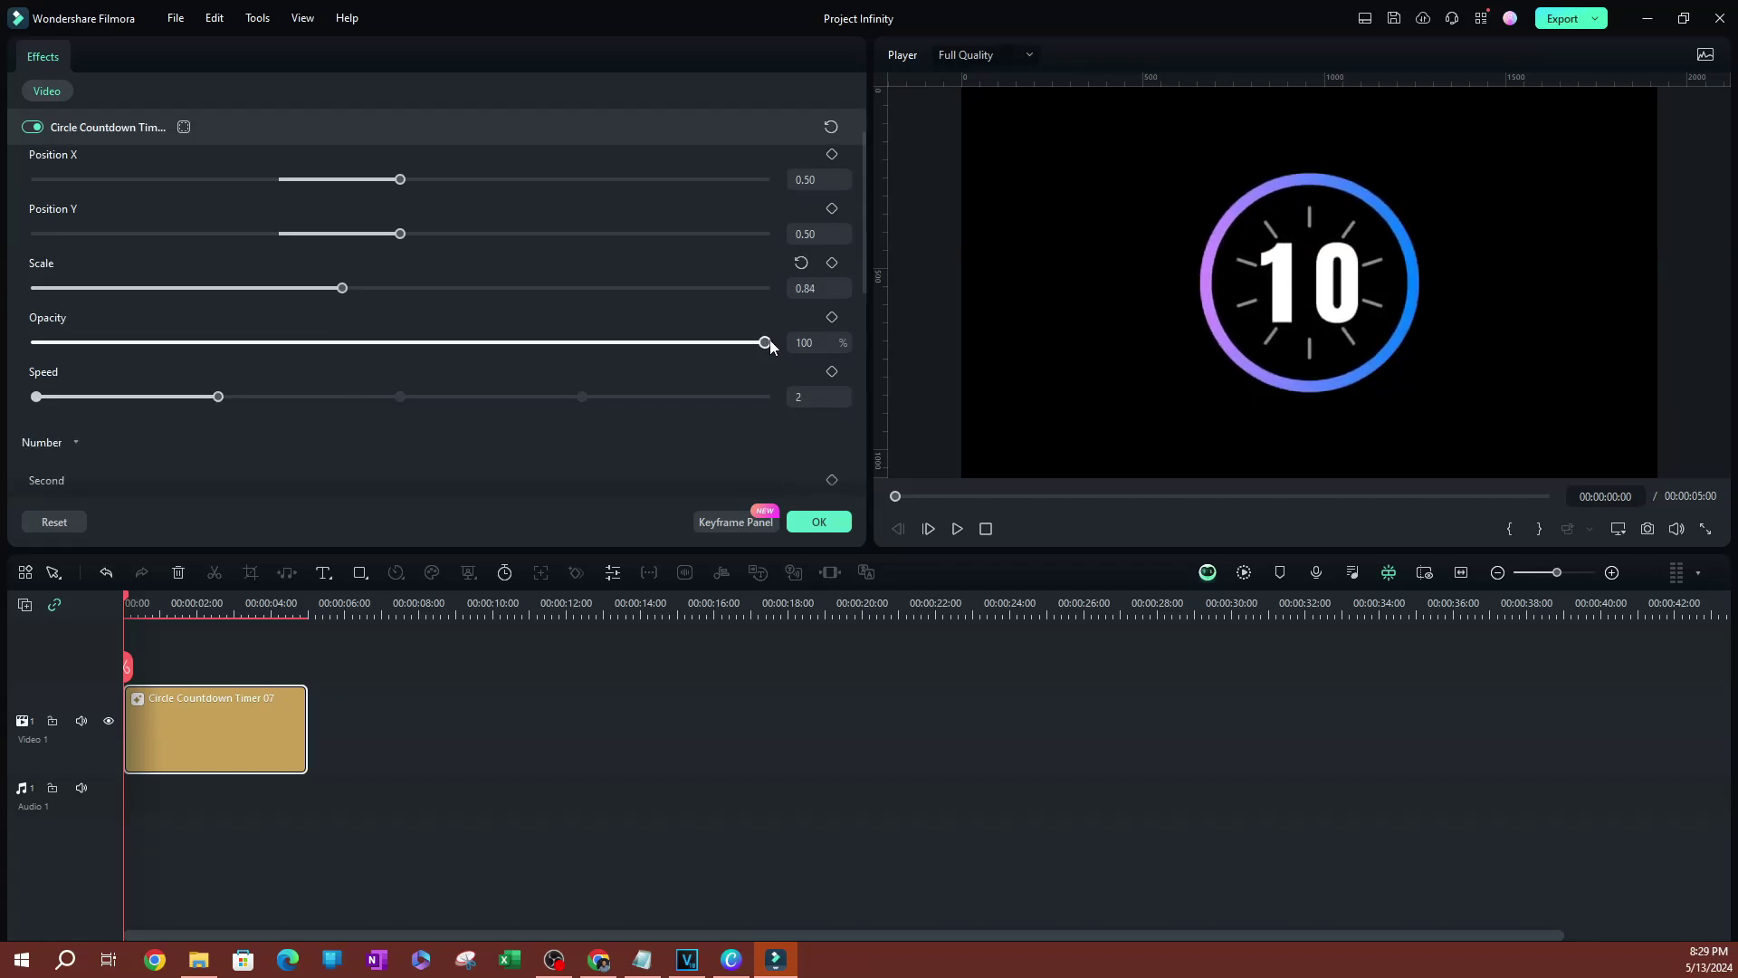
drag(770, 346, 137, 344)
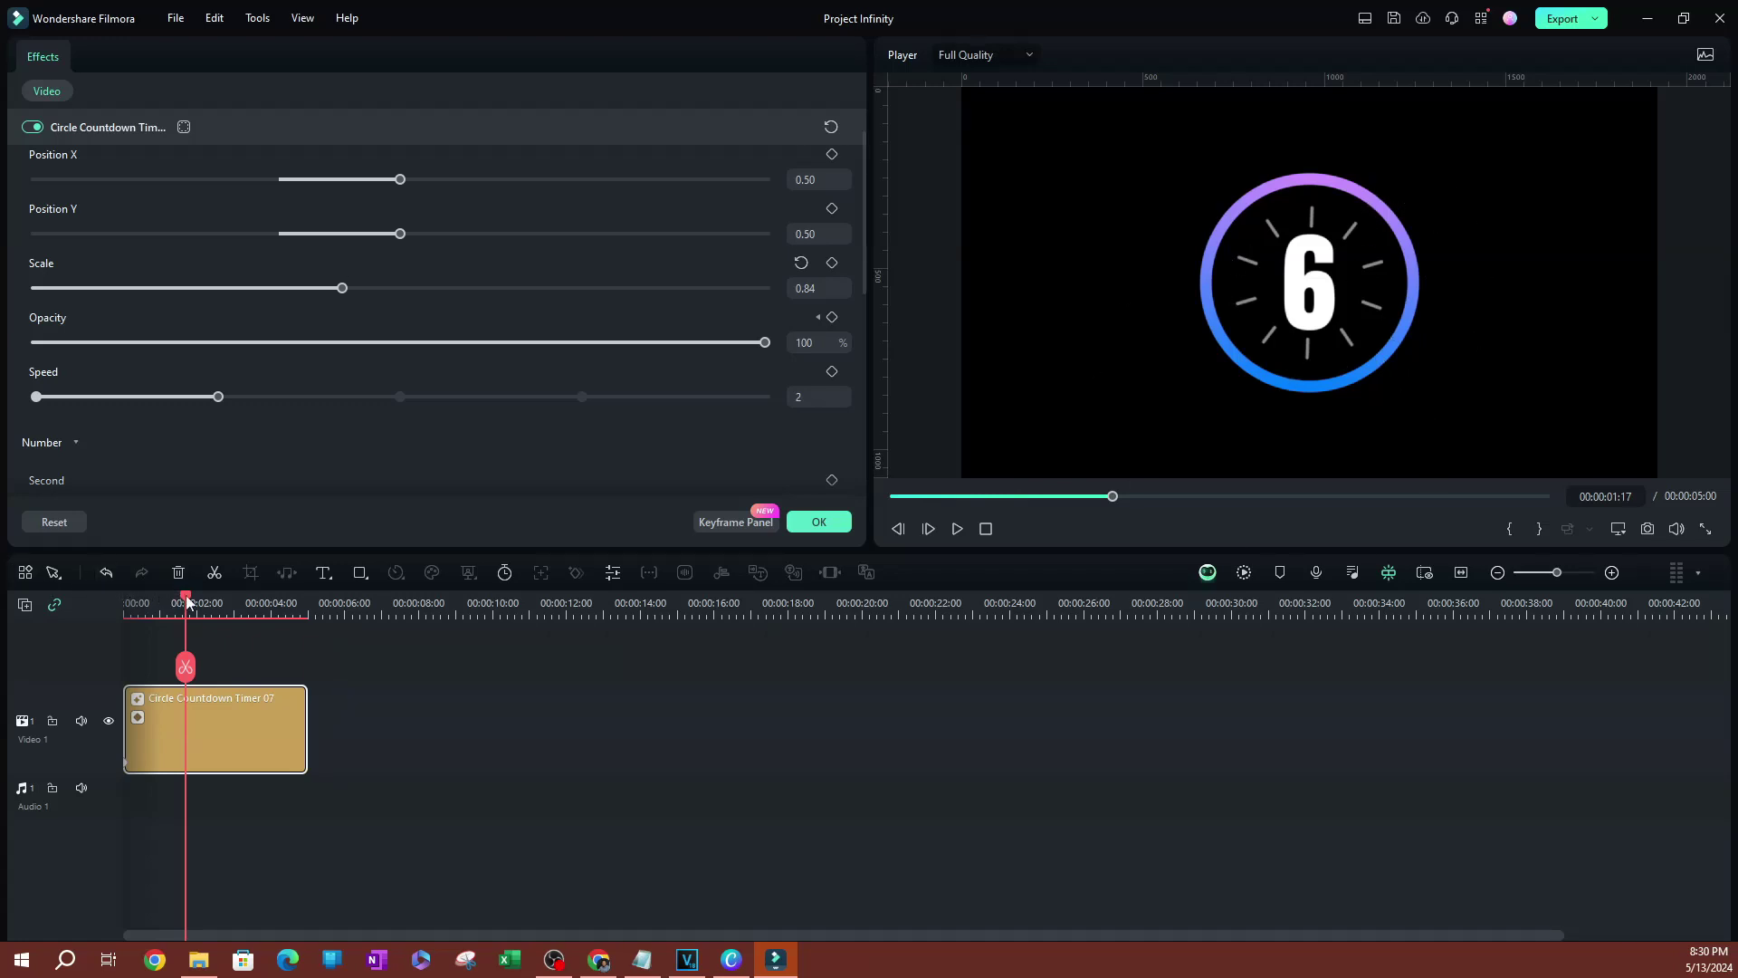
drag(186, 598, 109, 614)
Preview the countdown and drop its speed from 2 to 1, replaying from the start.
click(956, 529)
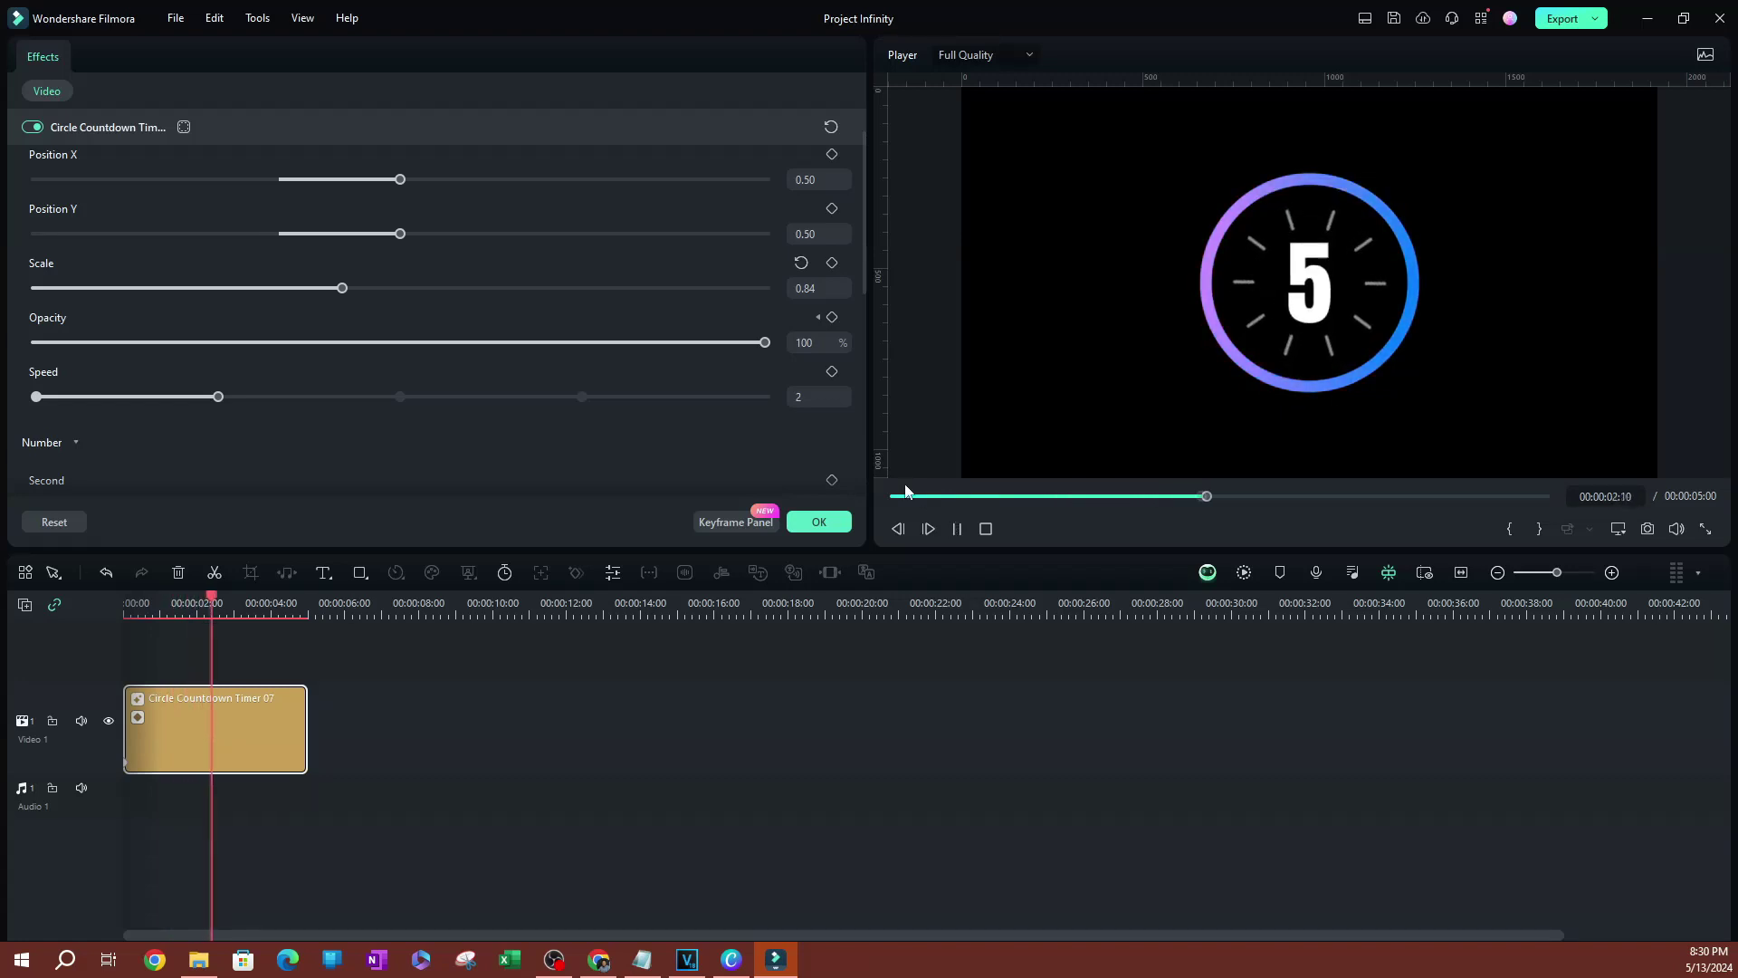
key(space)
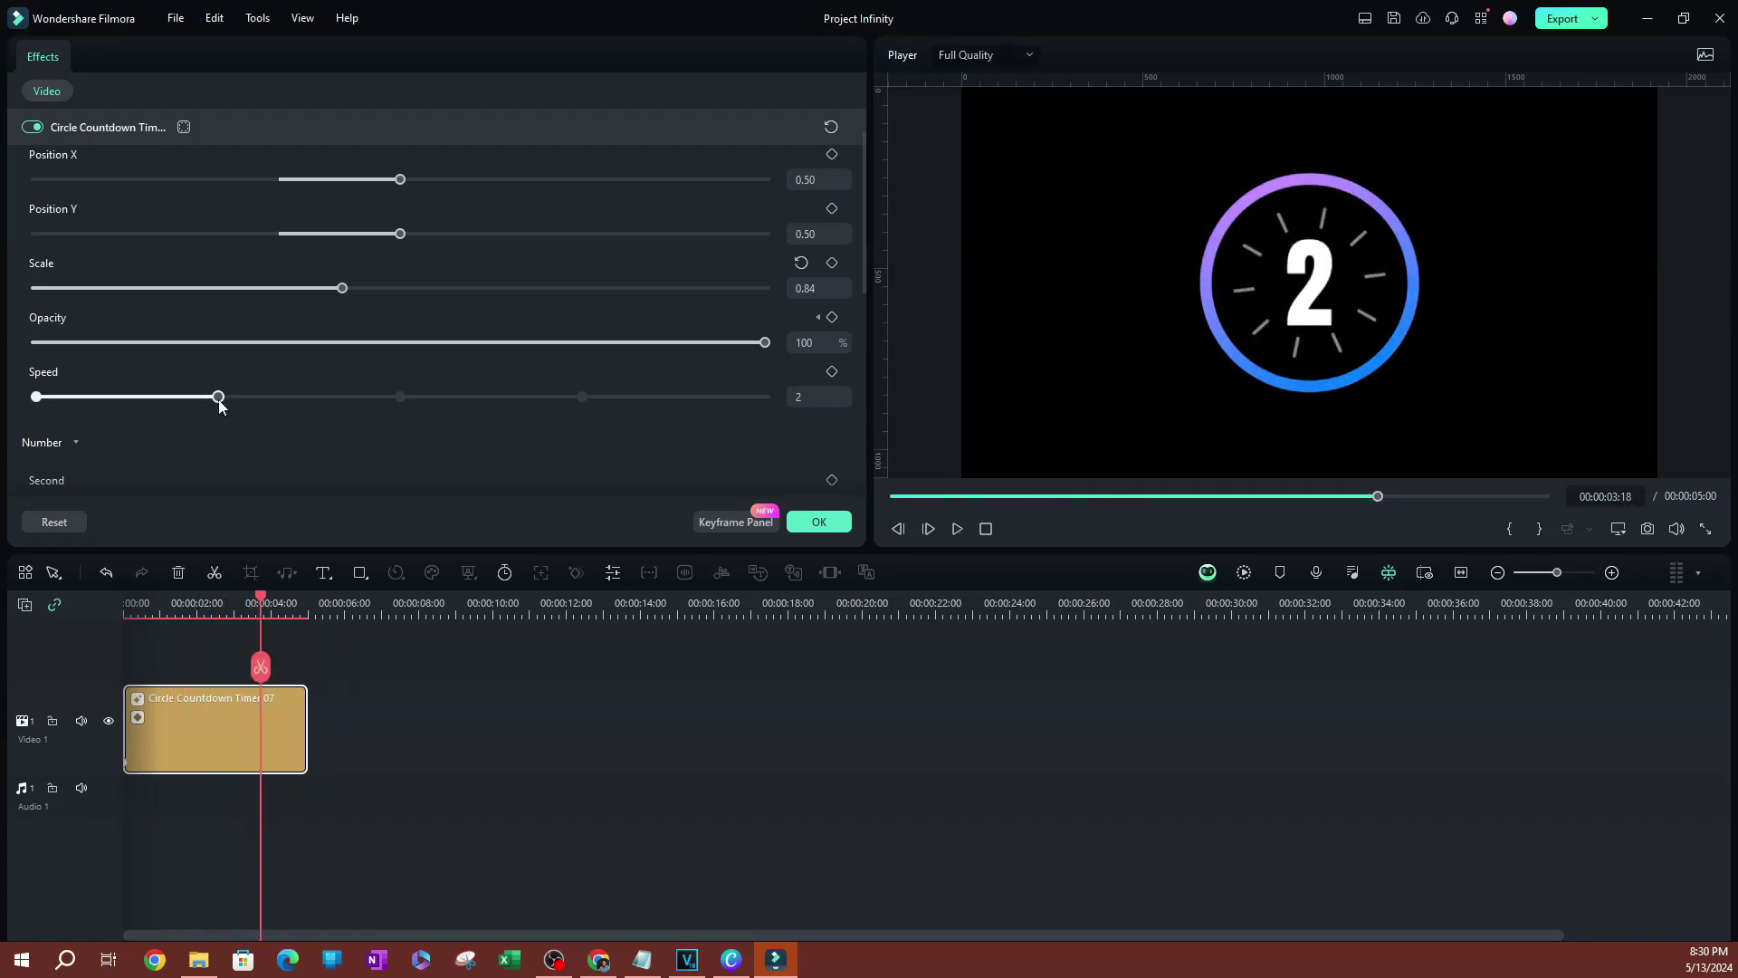
drag(181, 403, 112, 398)
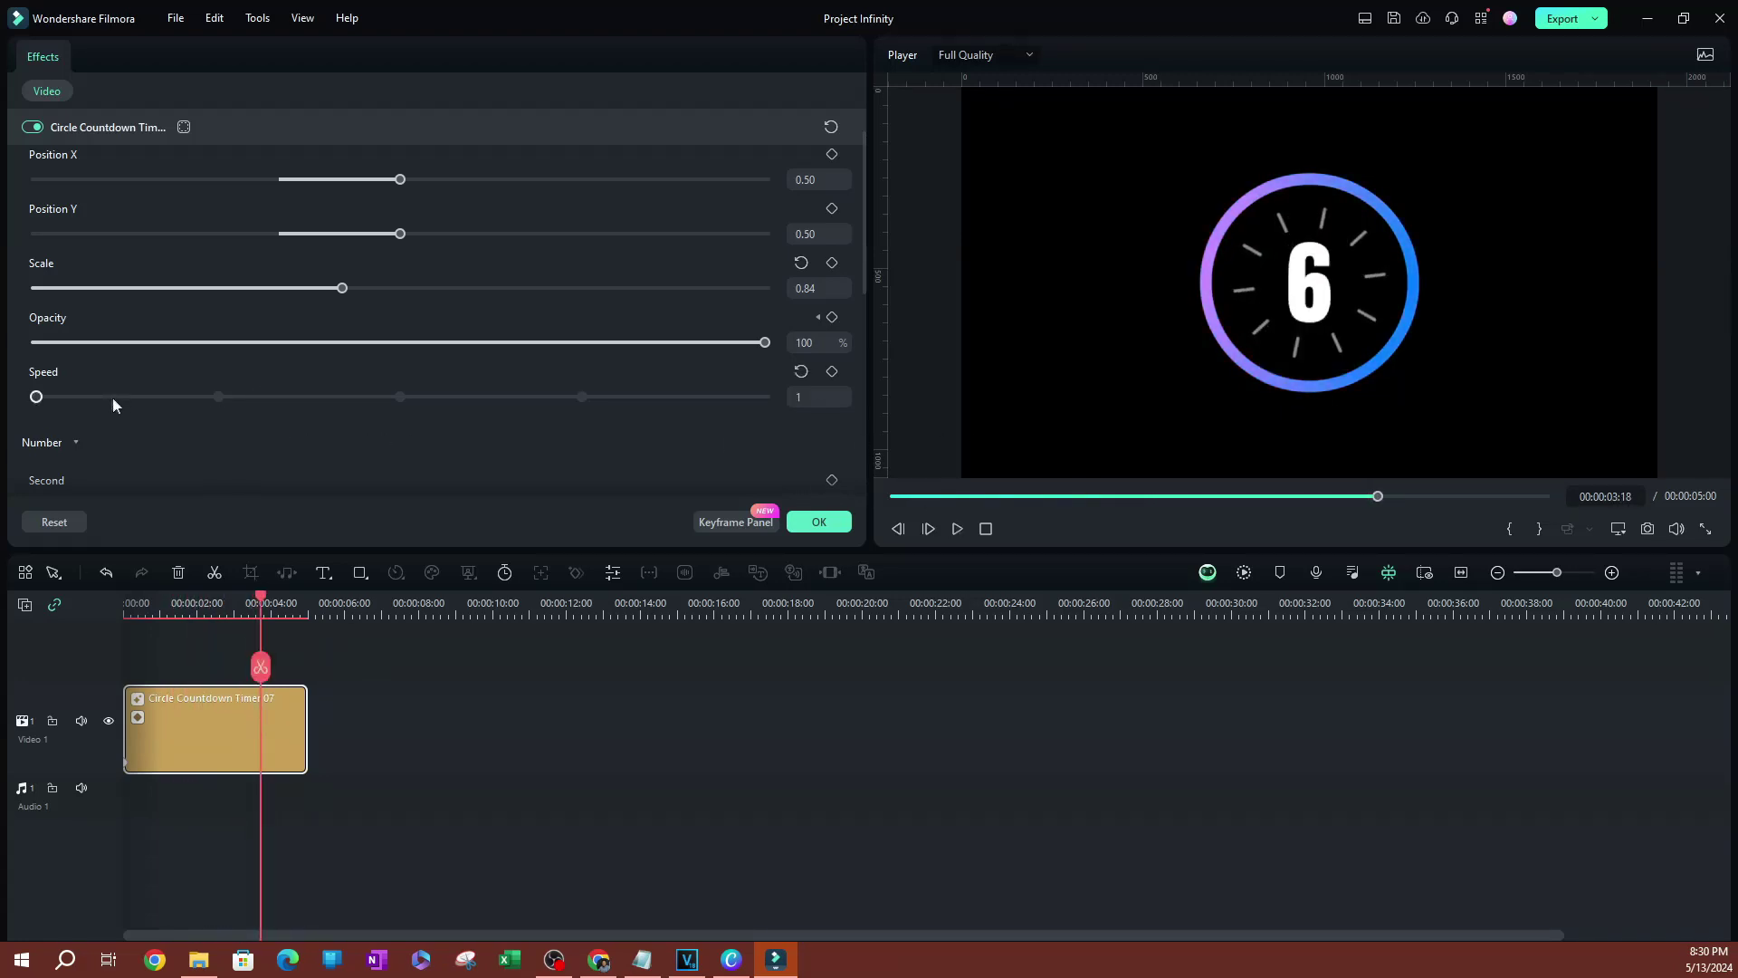
click(253, 608)
key(Home)
key(space)
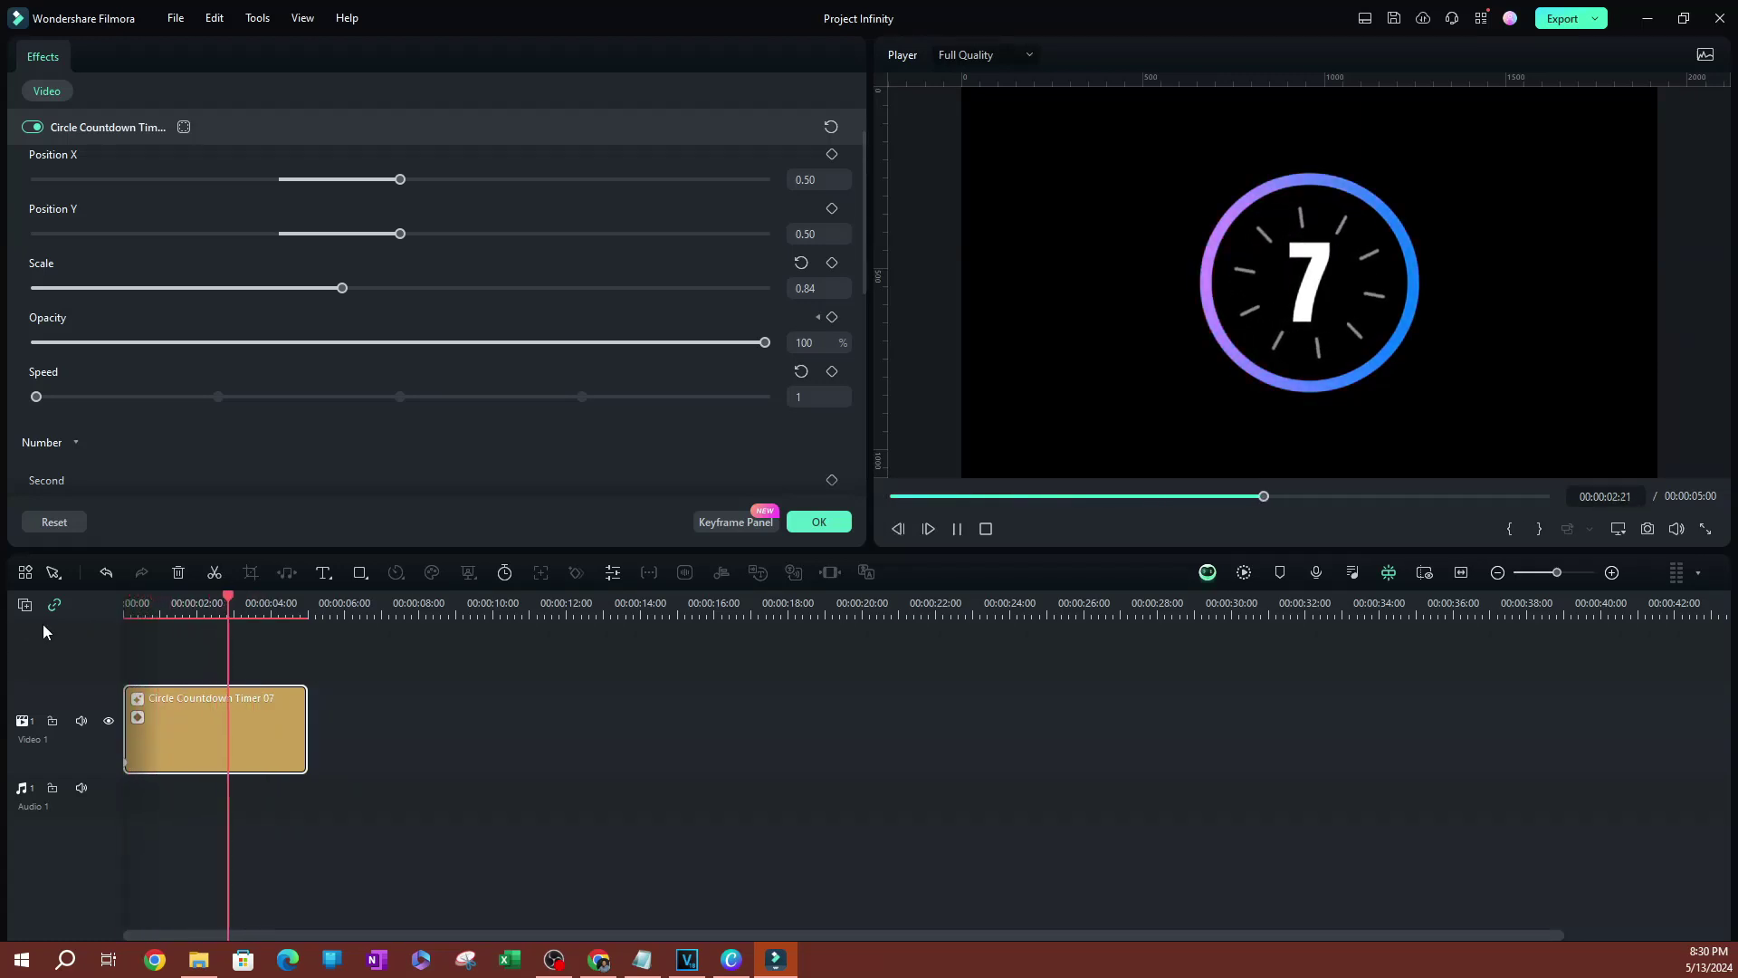
key(space)
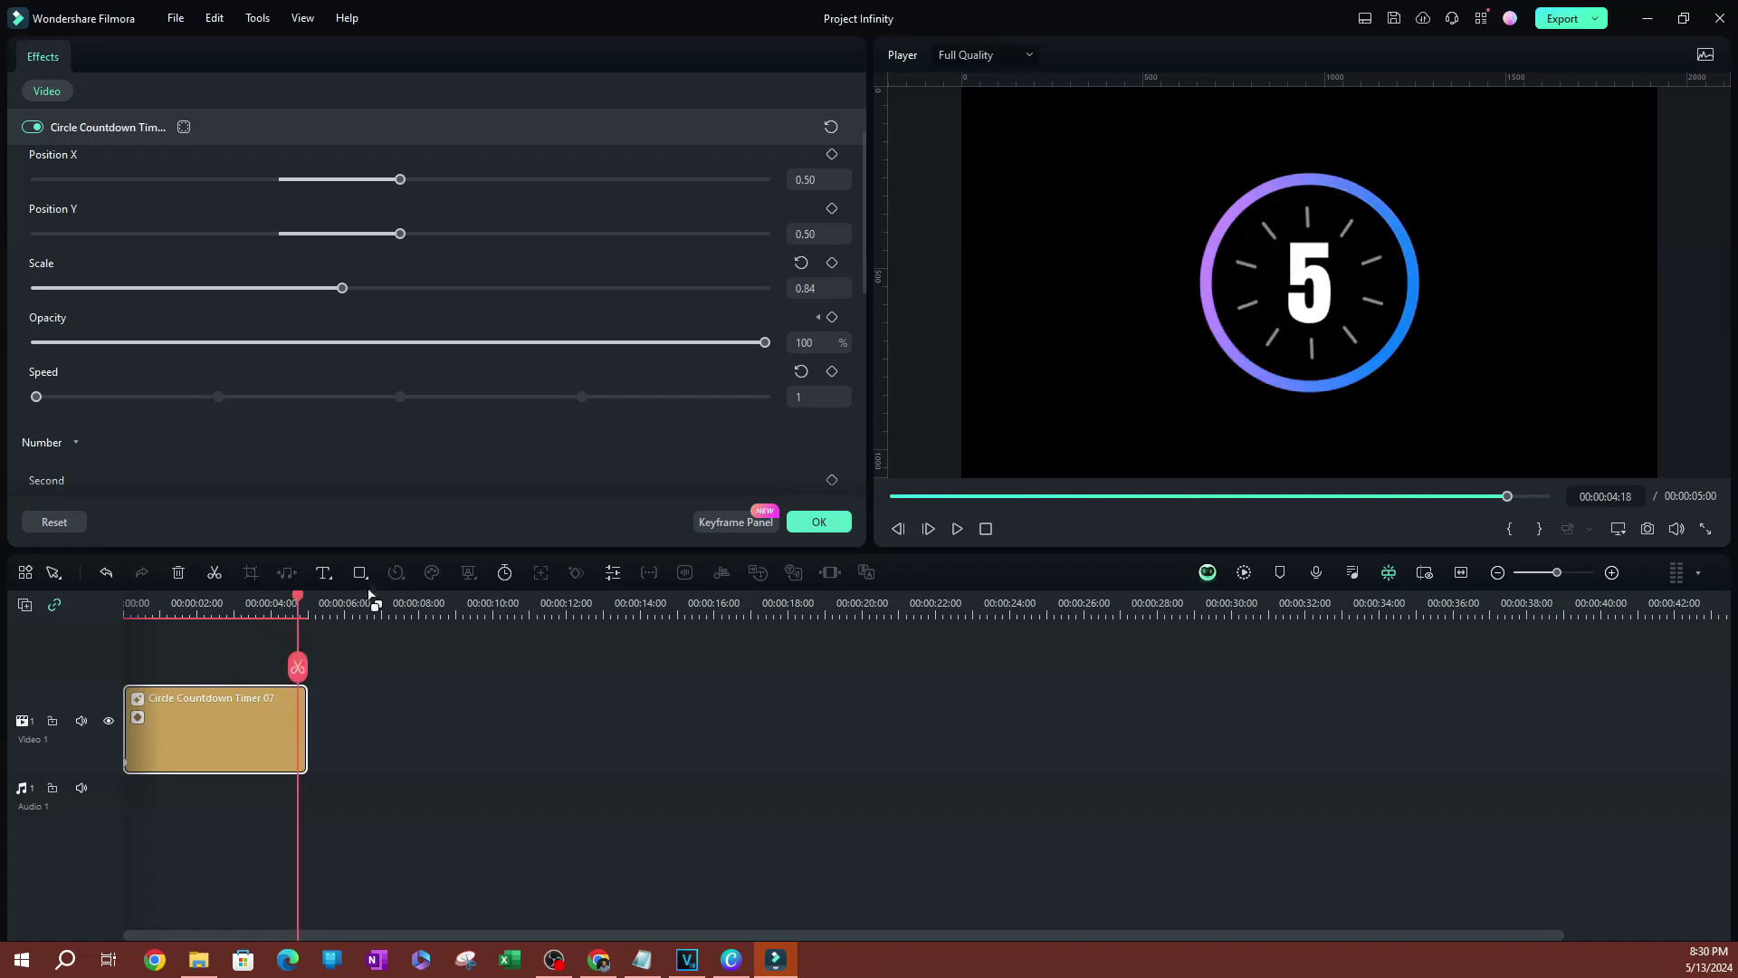
Try a countdown speed of 4 with a replay, then drag the speed back down to 1.
drag(38, 396, 625, 364)
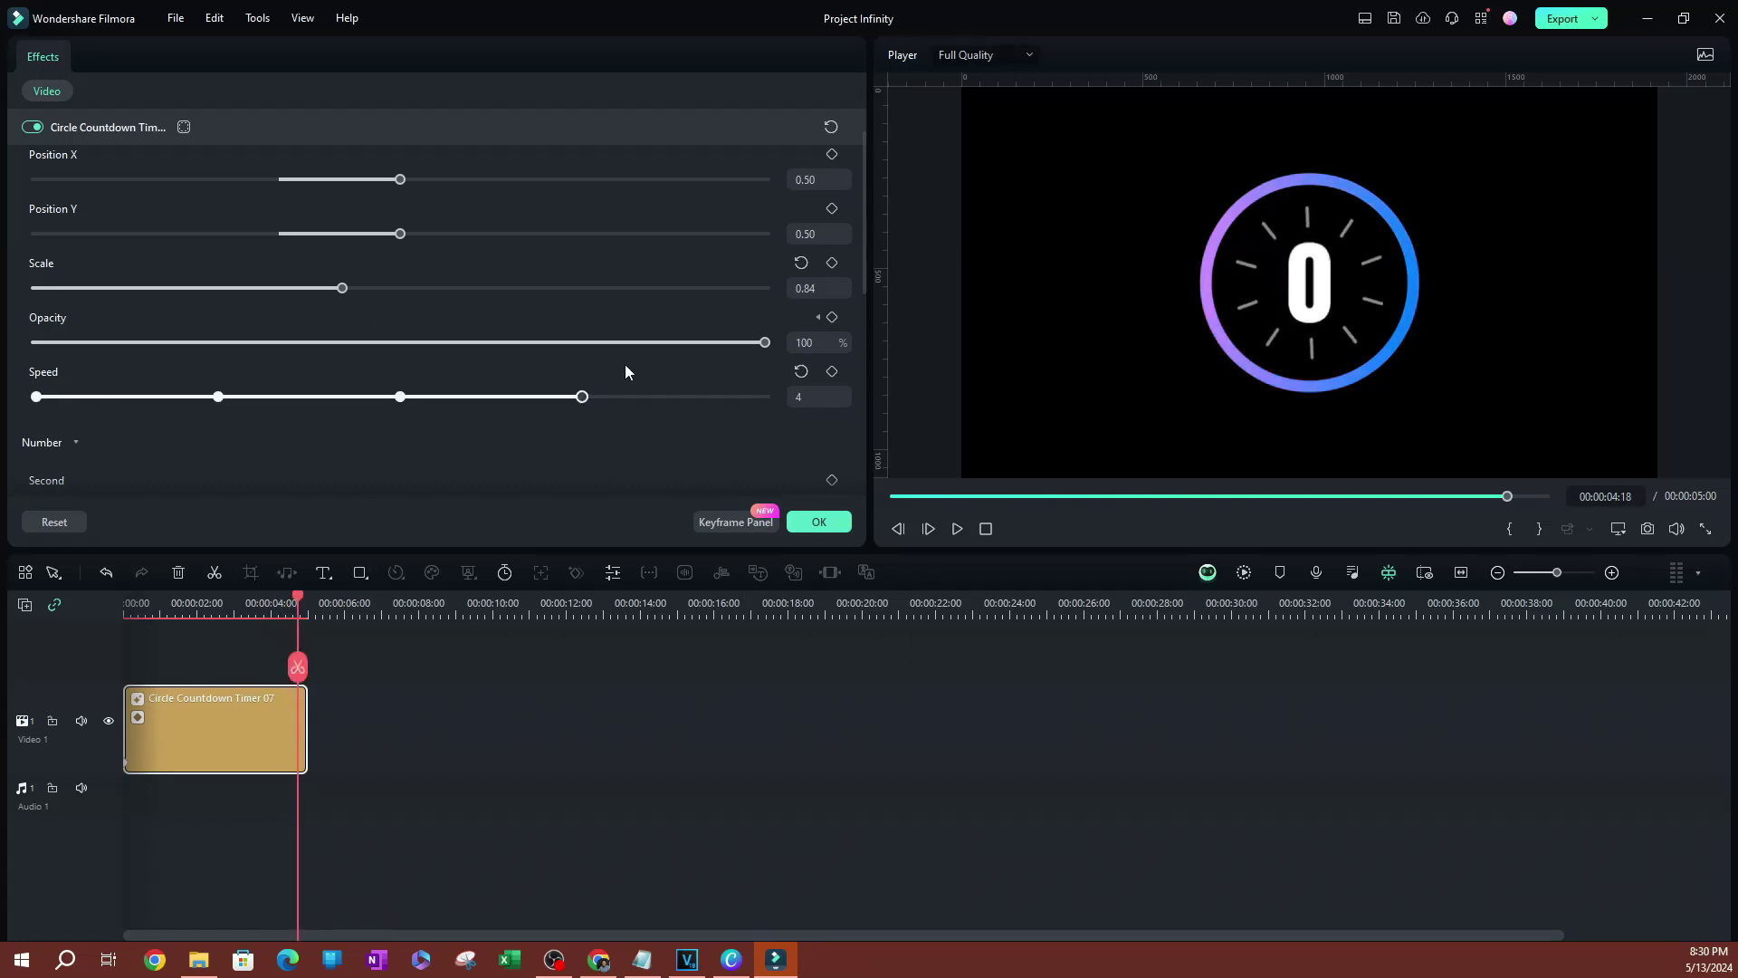
drag(298, 597, 125, 597)
key(space)
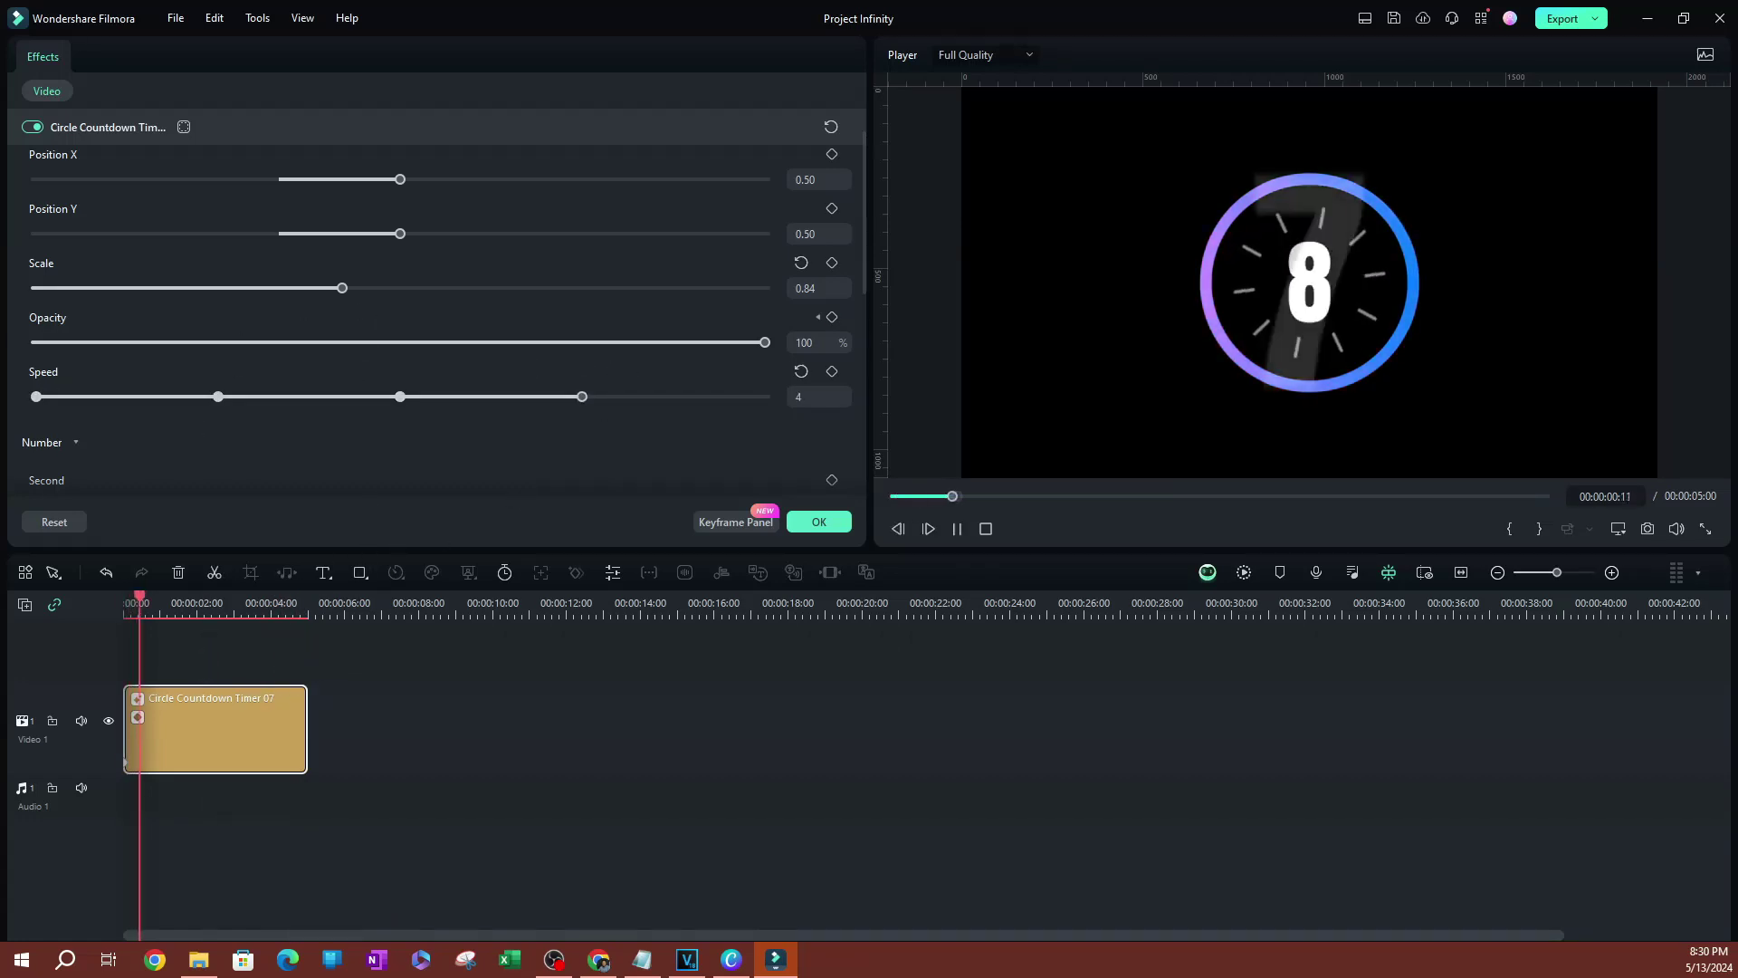
key(space)
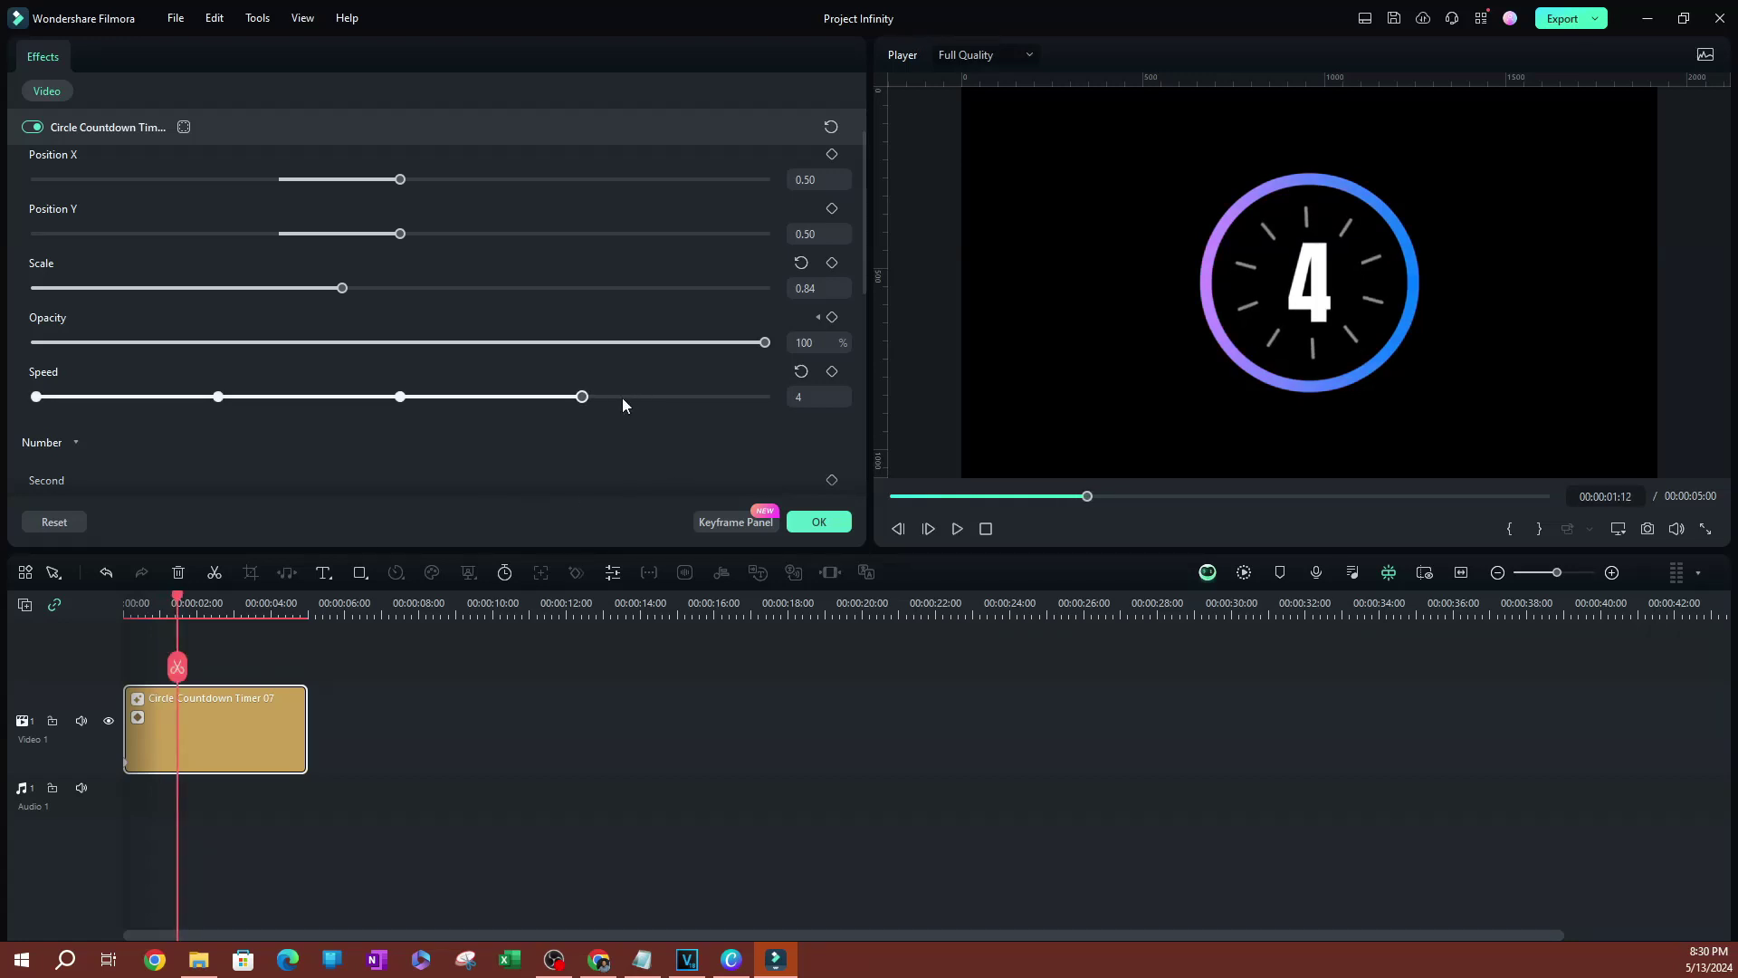
drag(582, 396, 36, 396)
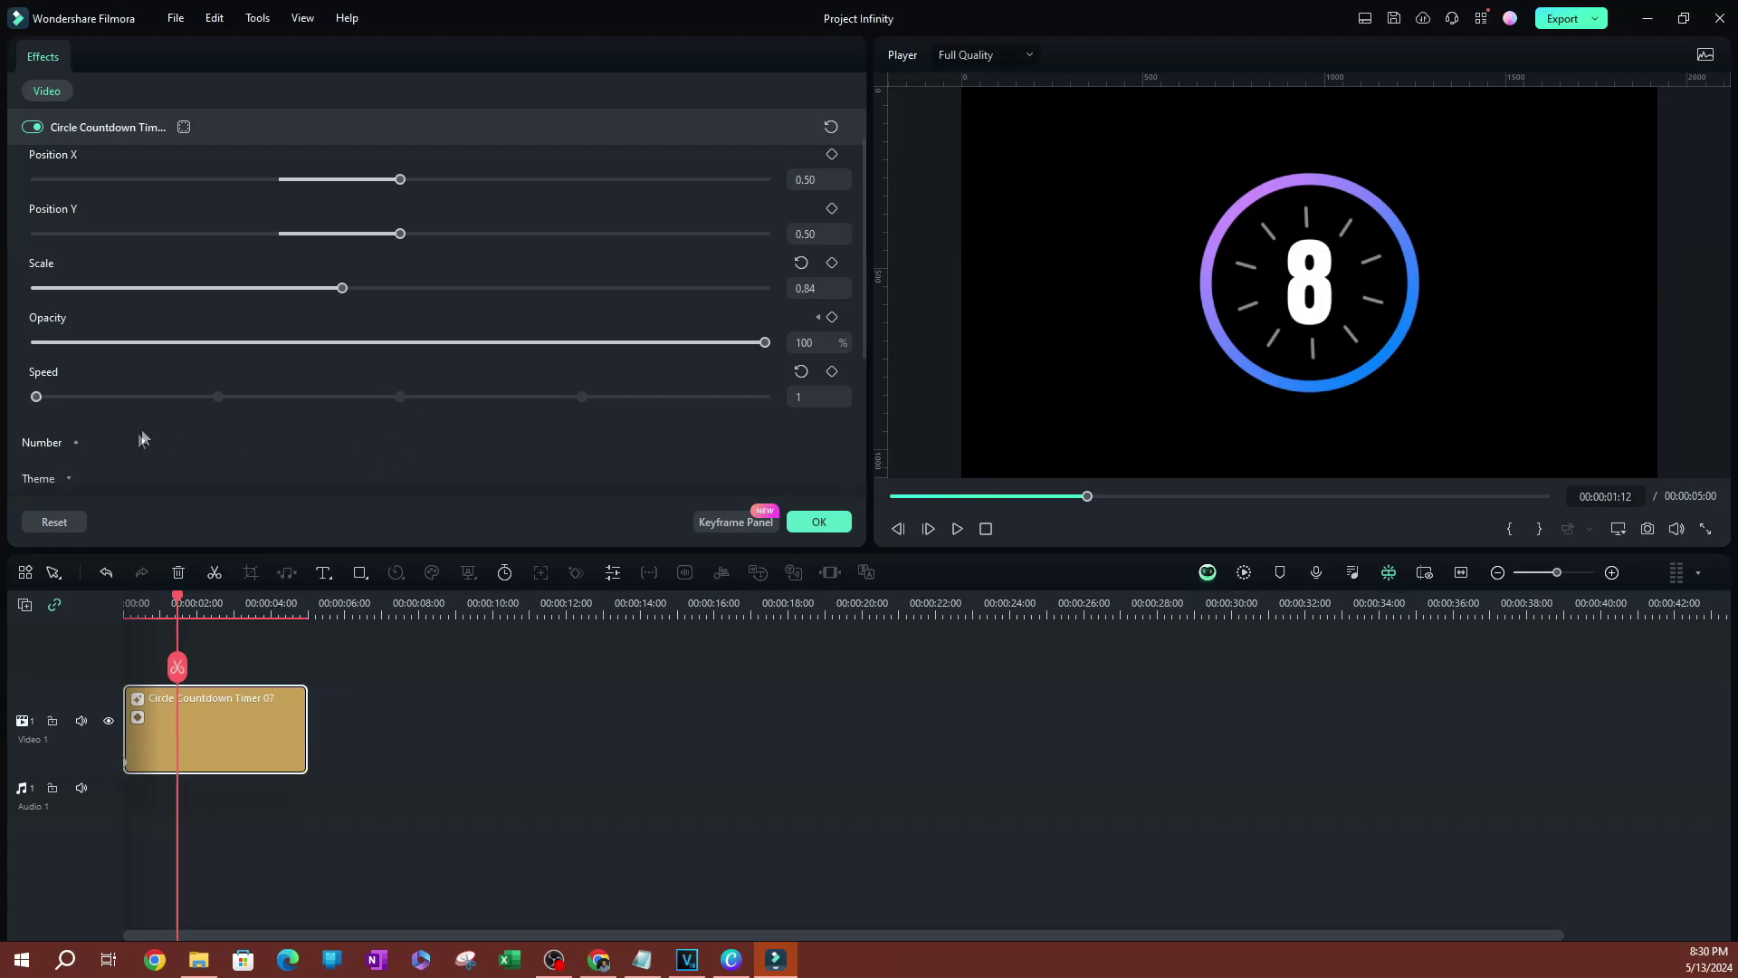
scroll(230, 448, down, 2)
Expand the Number settings and make the countdown start from 59 seconds.
click(62, 333)
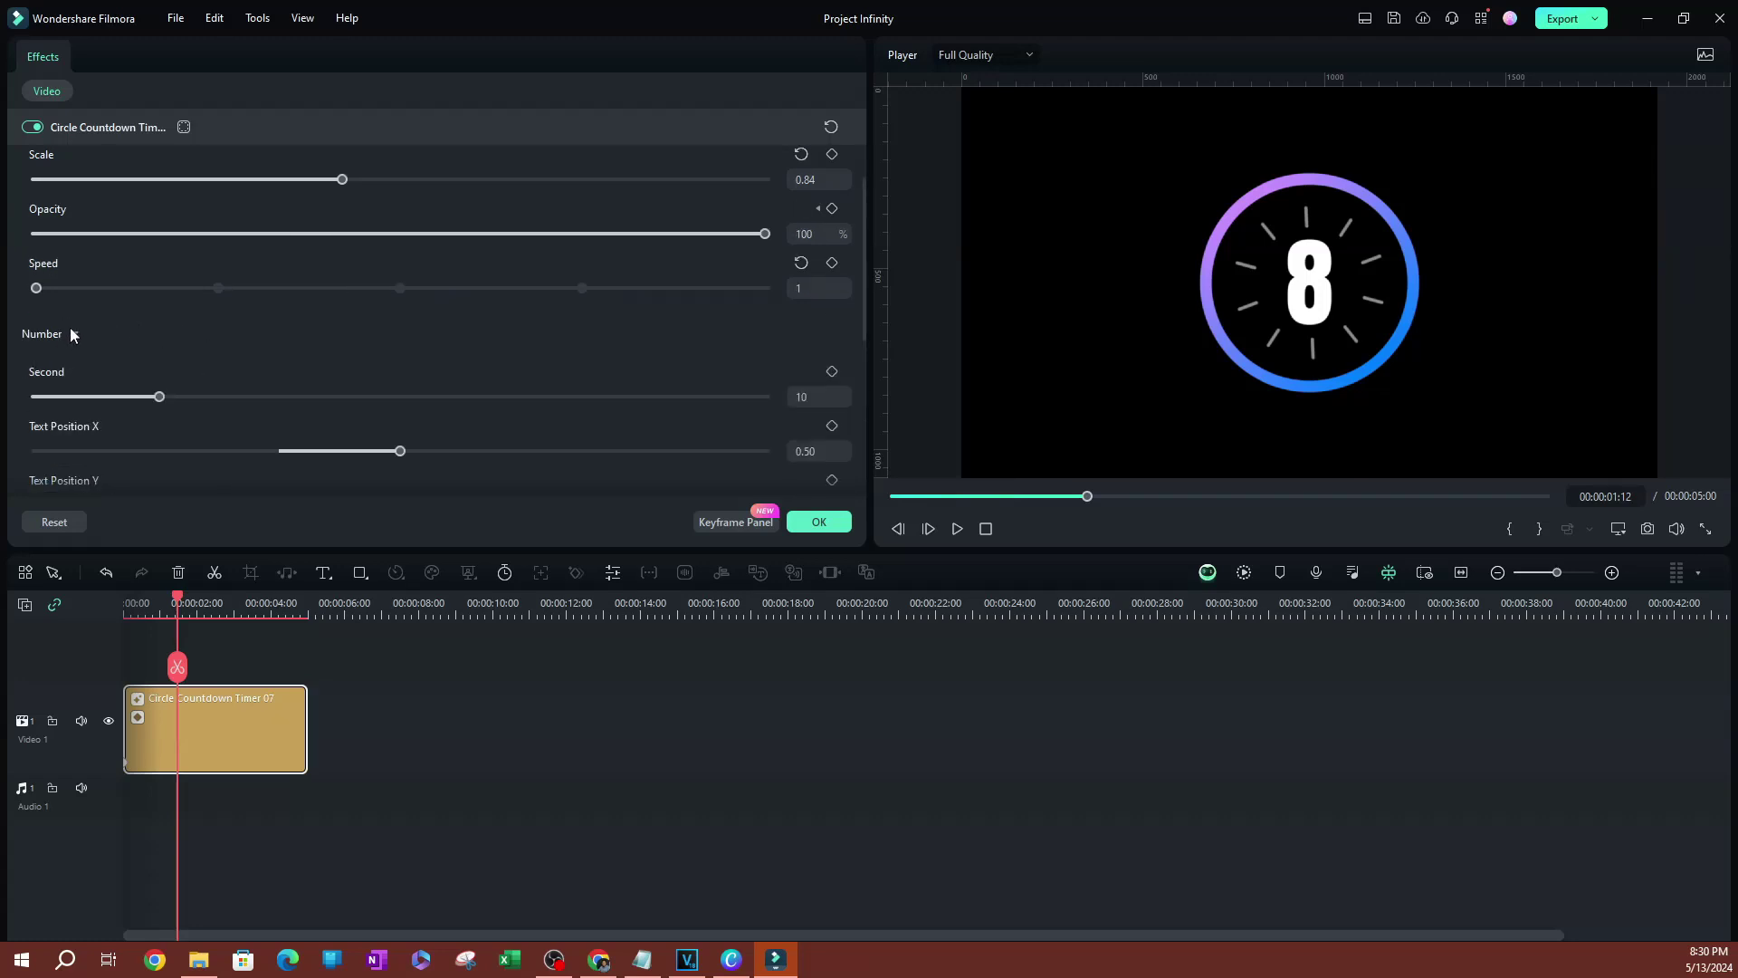
scroll(240, 319, down, 1)
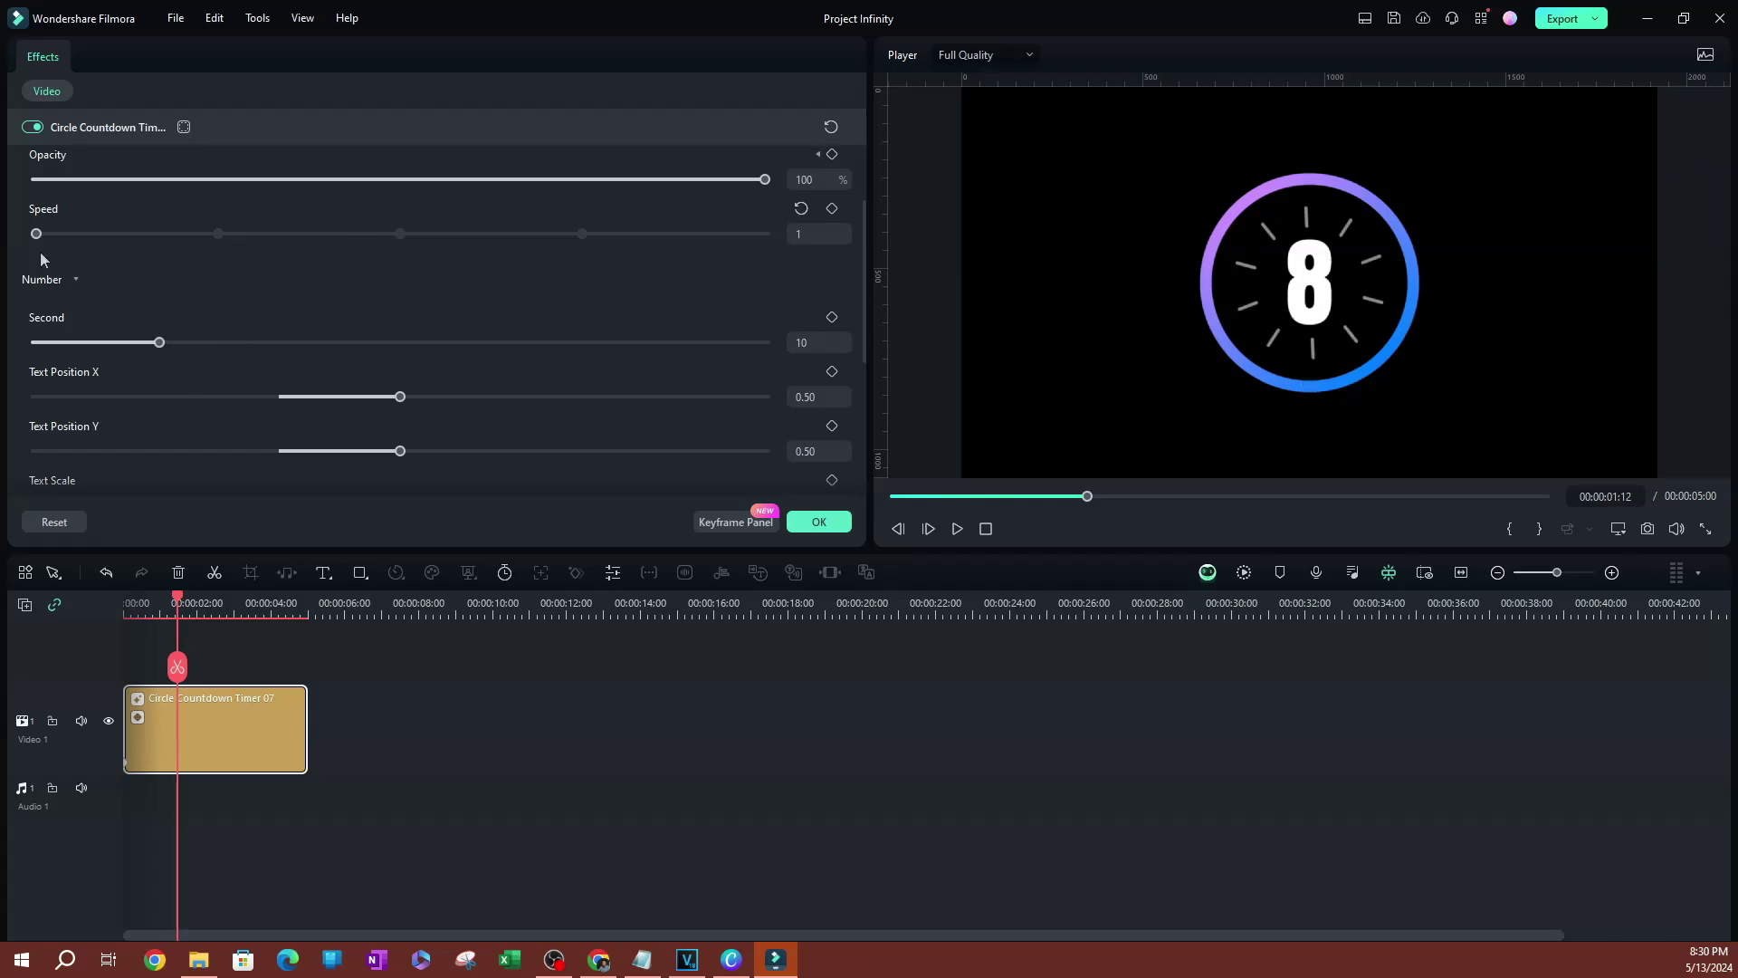
drag(163, 352, 770, 341)
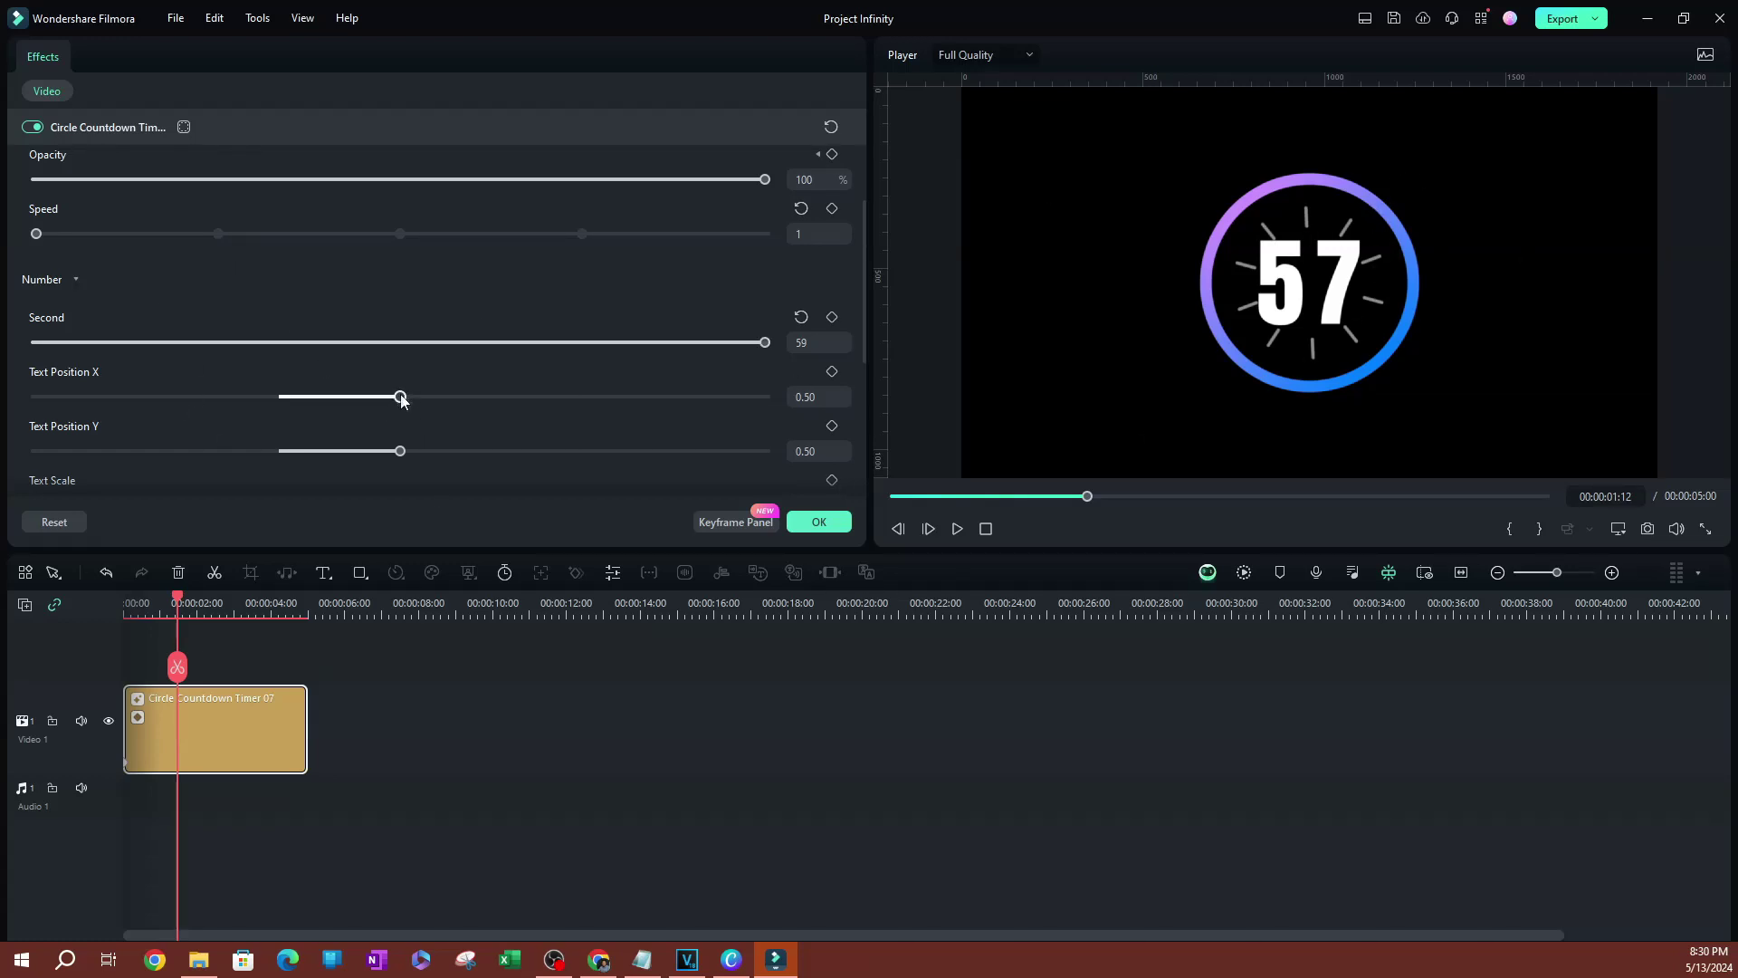
Keep the number centred at Text Position X 0.50 and reduce Text Scale from 2.20 to 1.81.
mouse_move(402, 399)
mouse_down()
mouse_move(268, 395)
mouse_move(399, 396)
mouse_move(381, 396)
mouse_up()
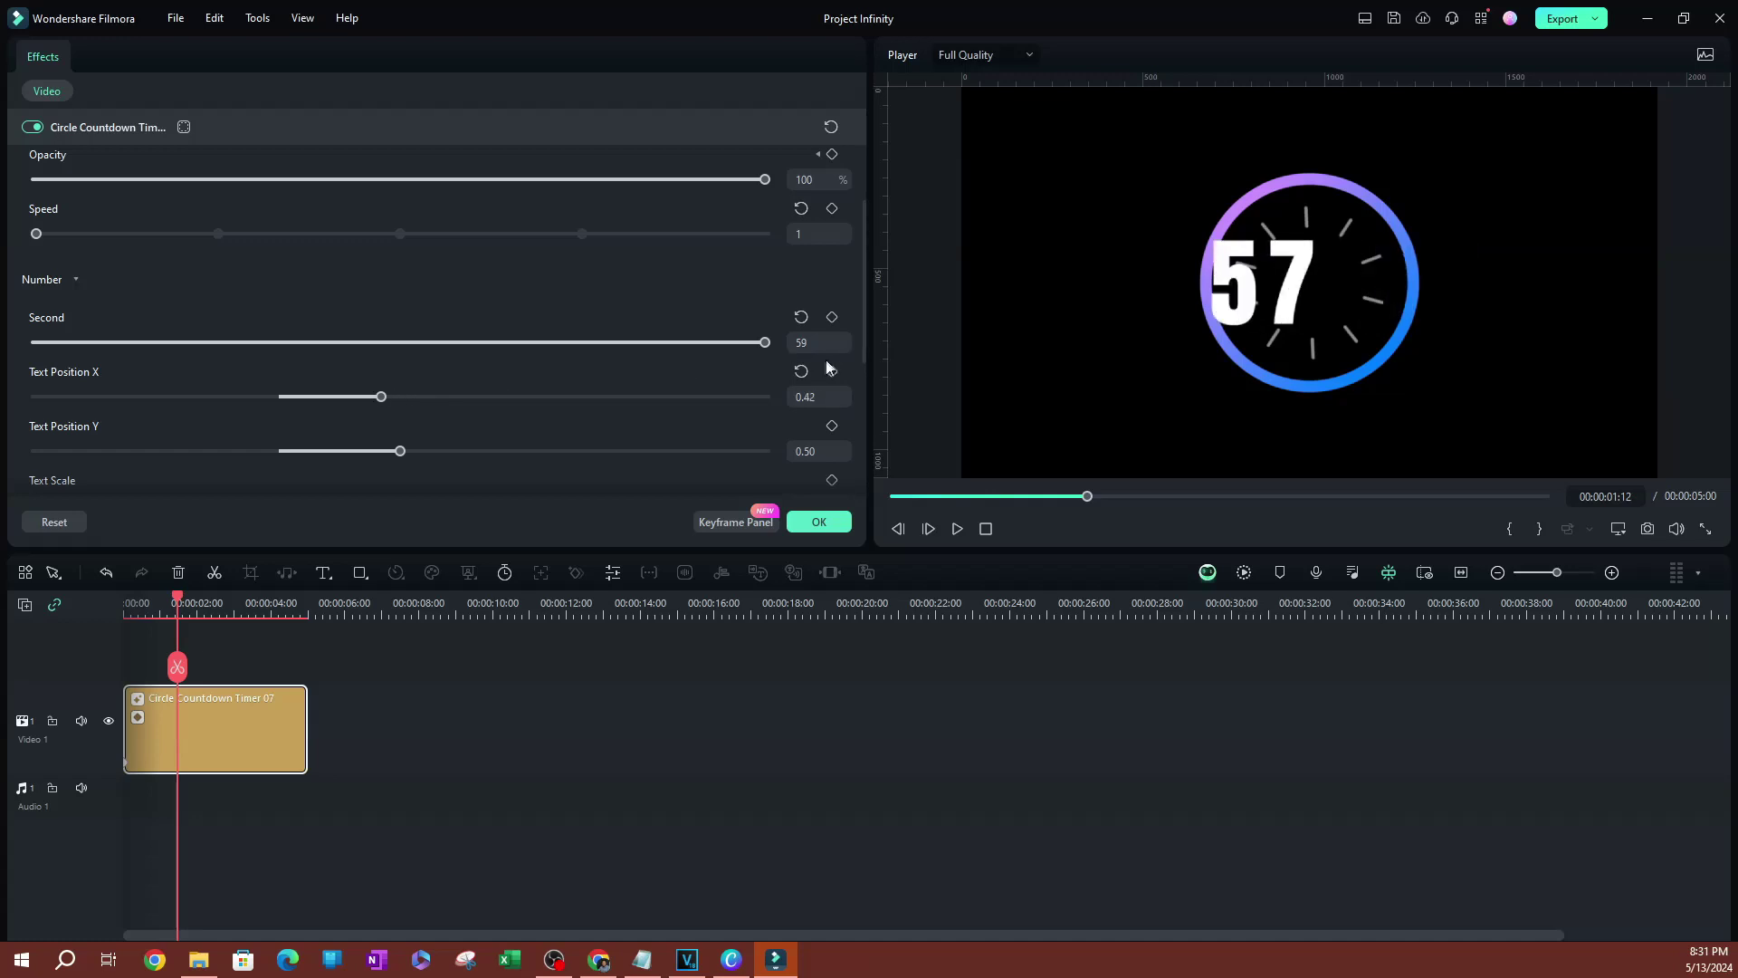
click(801, 371)
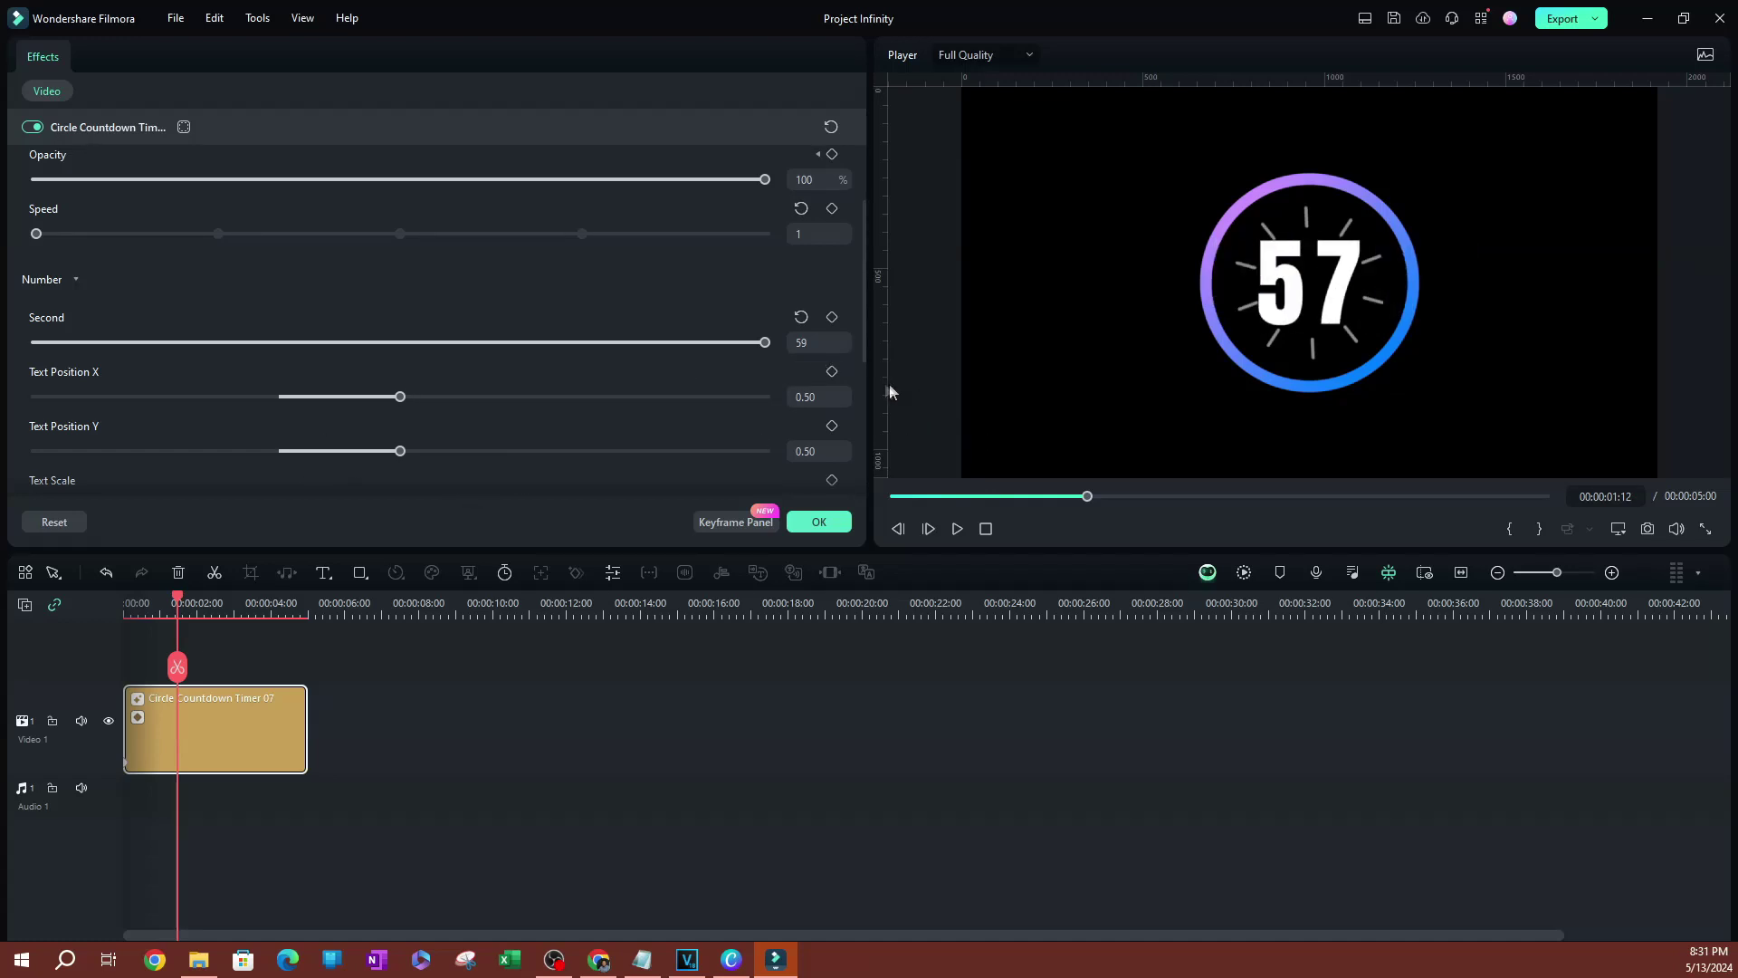
drag(866, 322, 867, 395)
drag(356, 328, 300, 327)
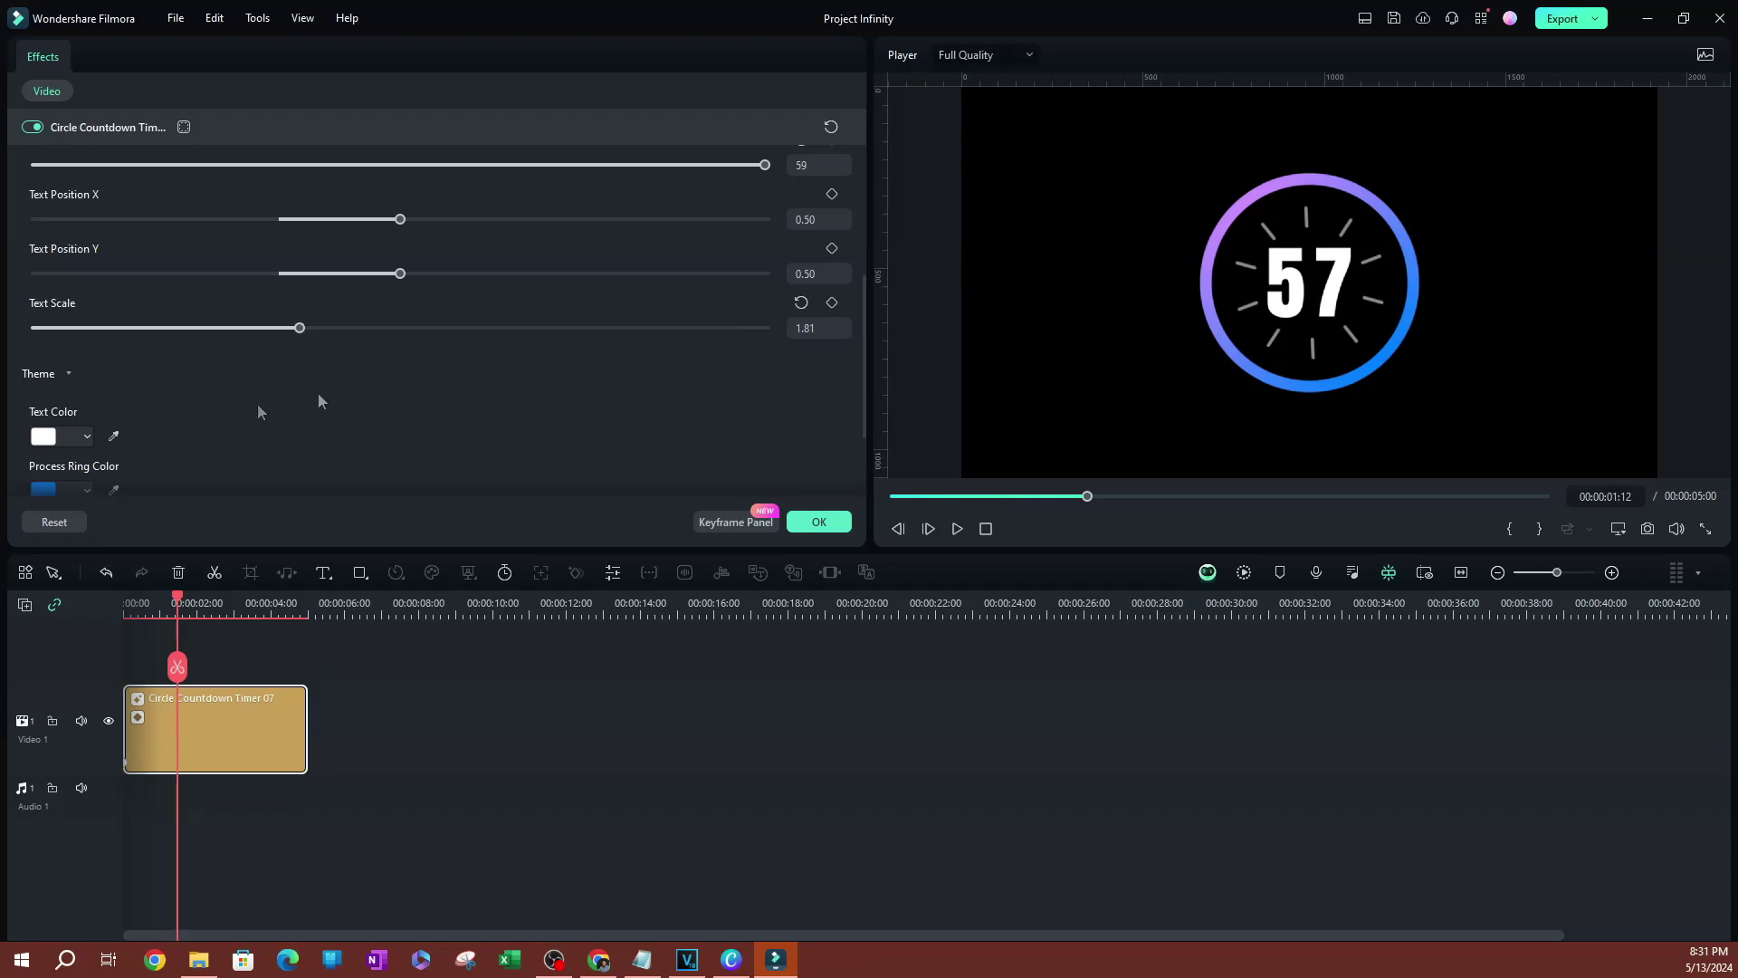
scroll(592, 405, down, 1)
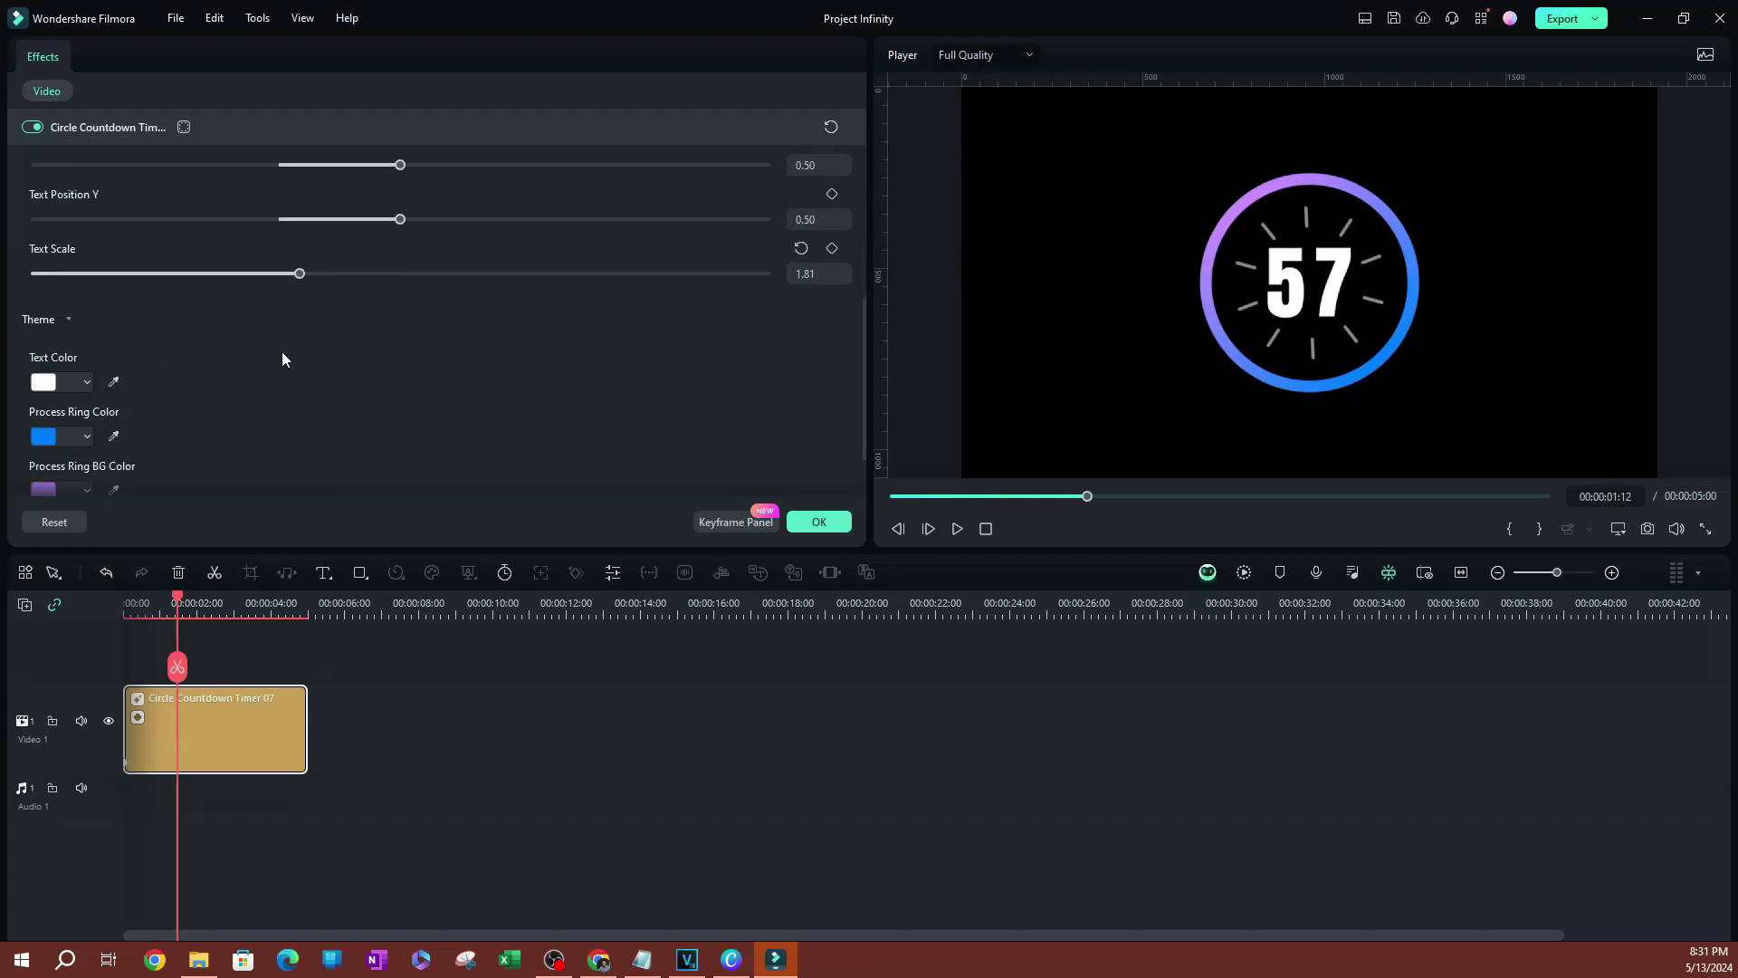
Try a pink-red colour on the countdown number, then undo it.
scroll(281, 353, down, 1)
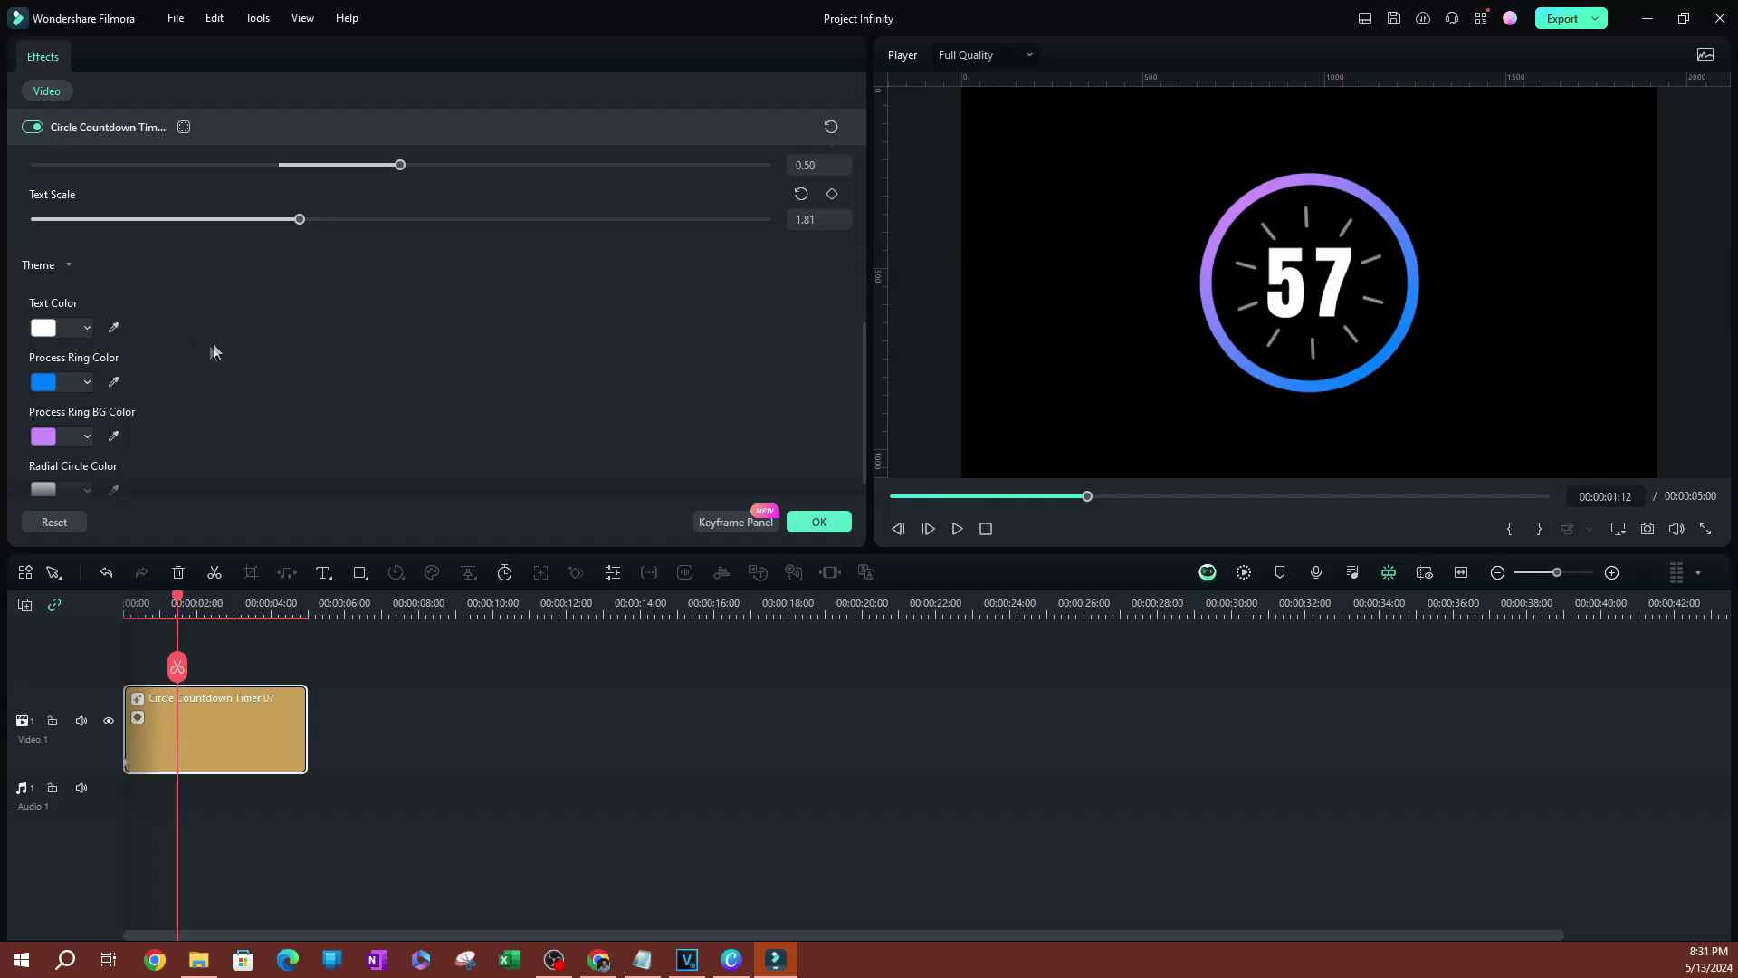
click(83, 328)
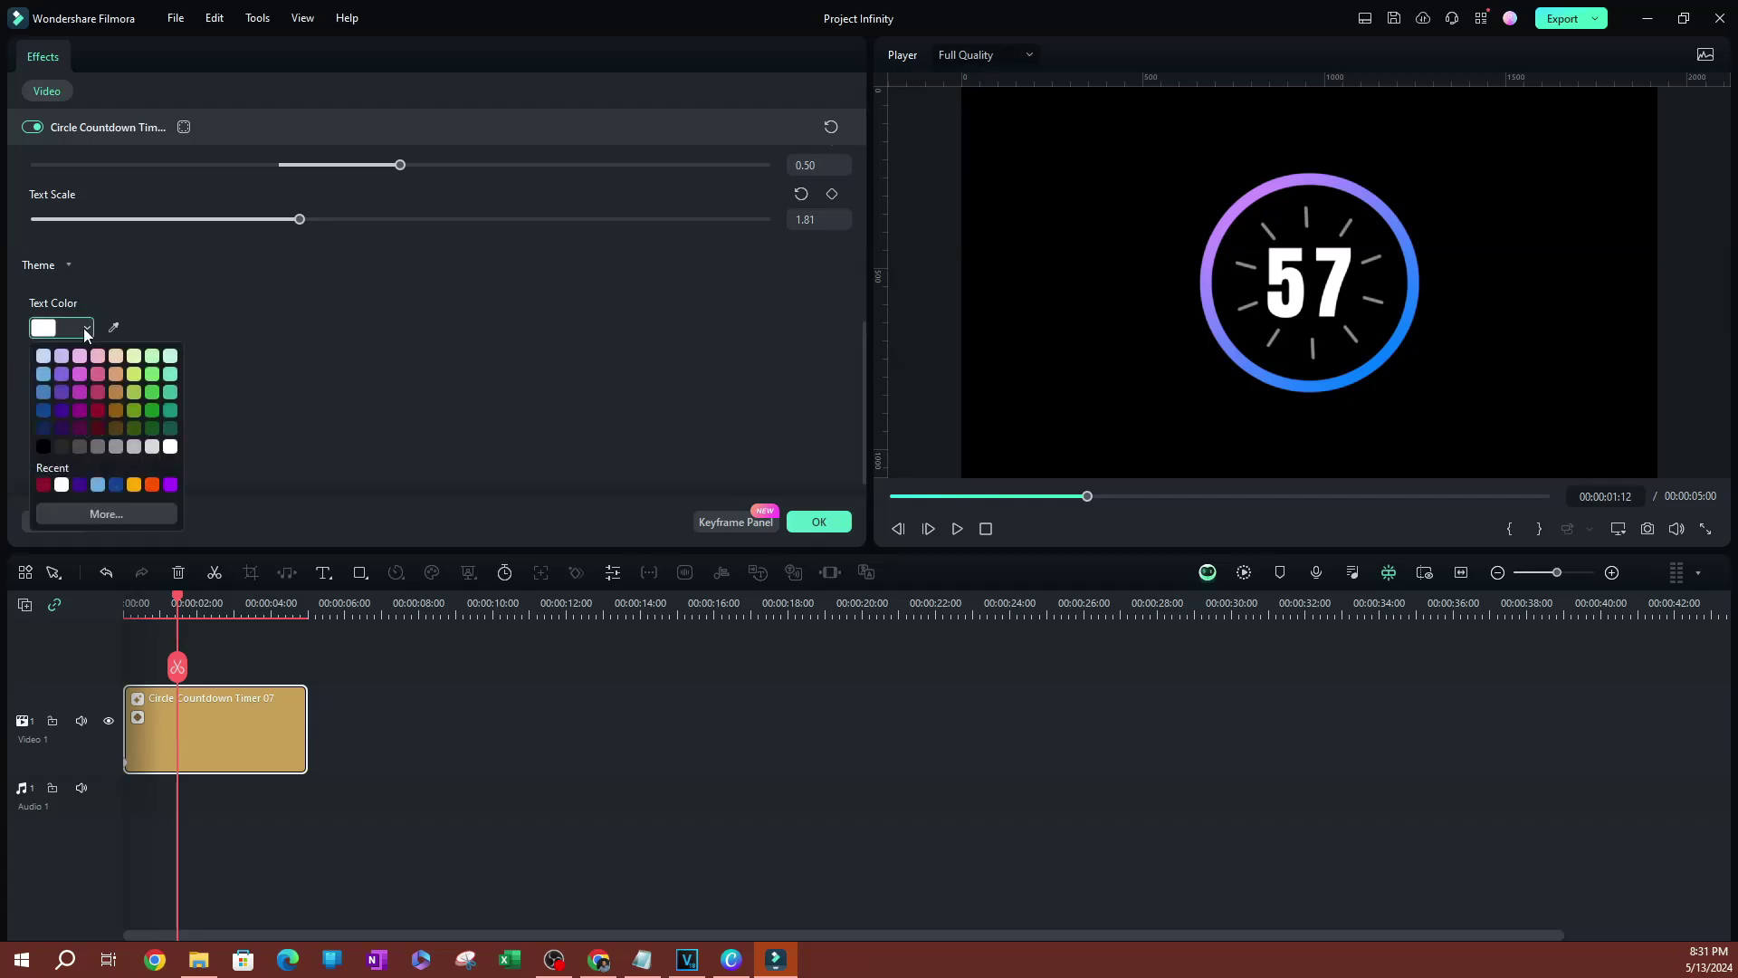
click(96, 395)
key(ctrl+z)
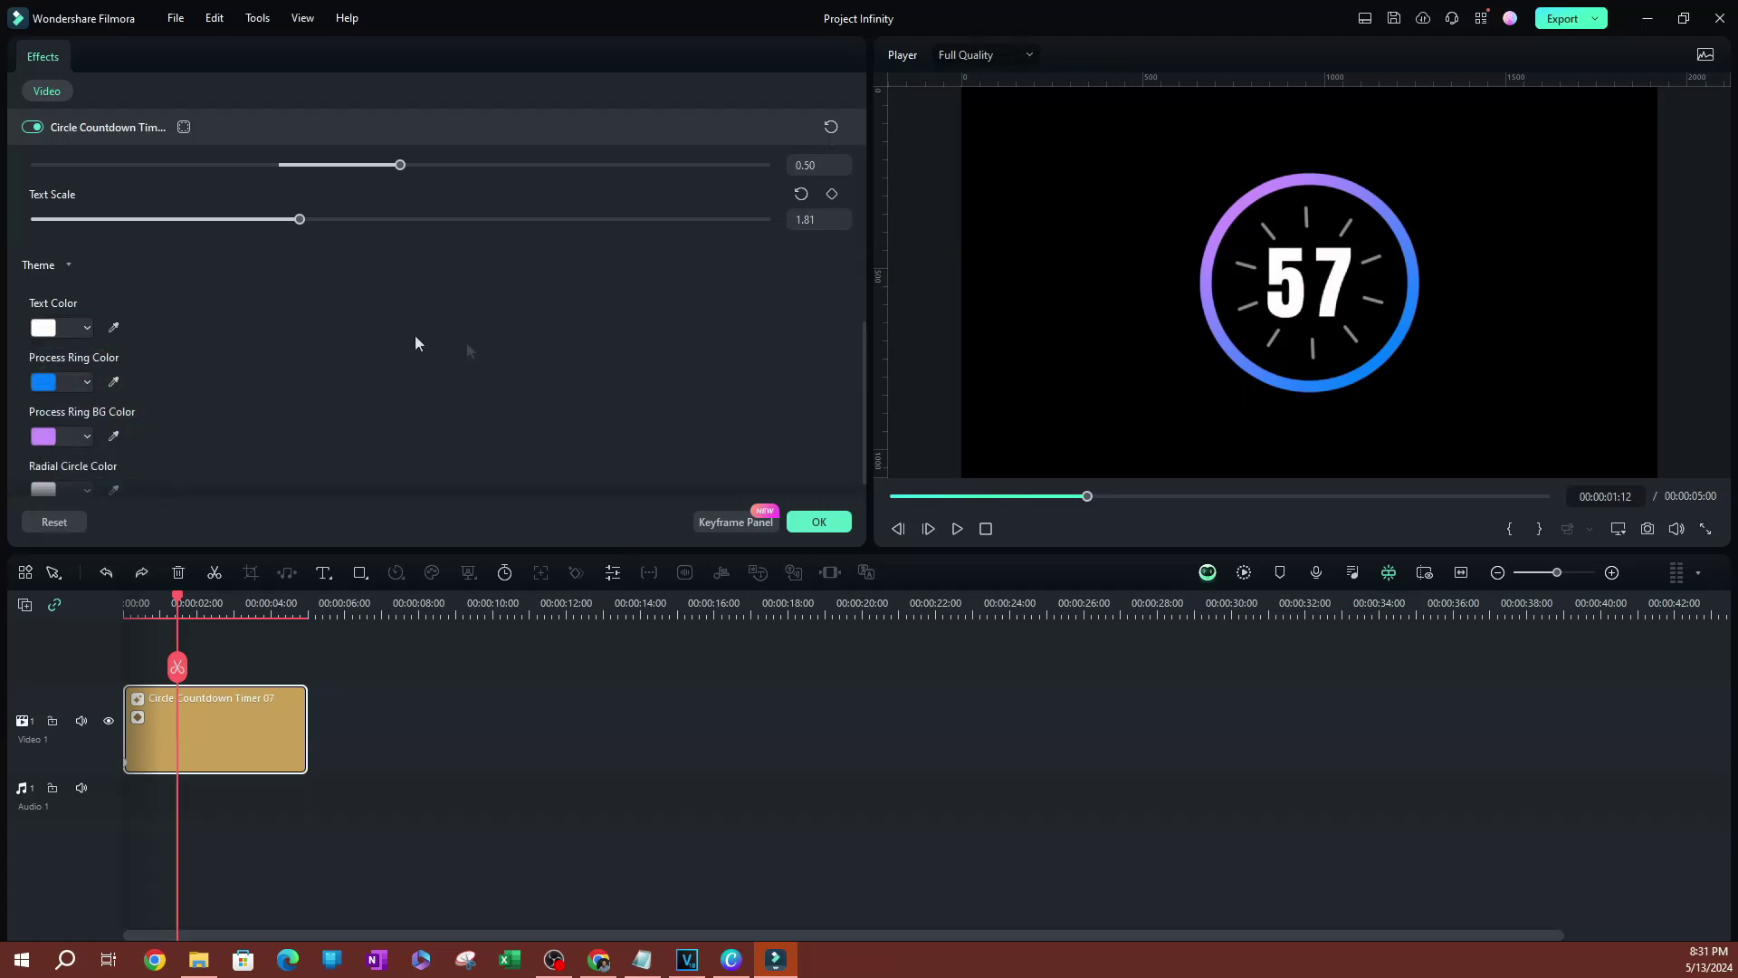
scroll(328, 344, down, 1)
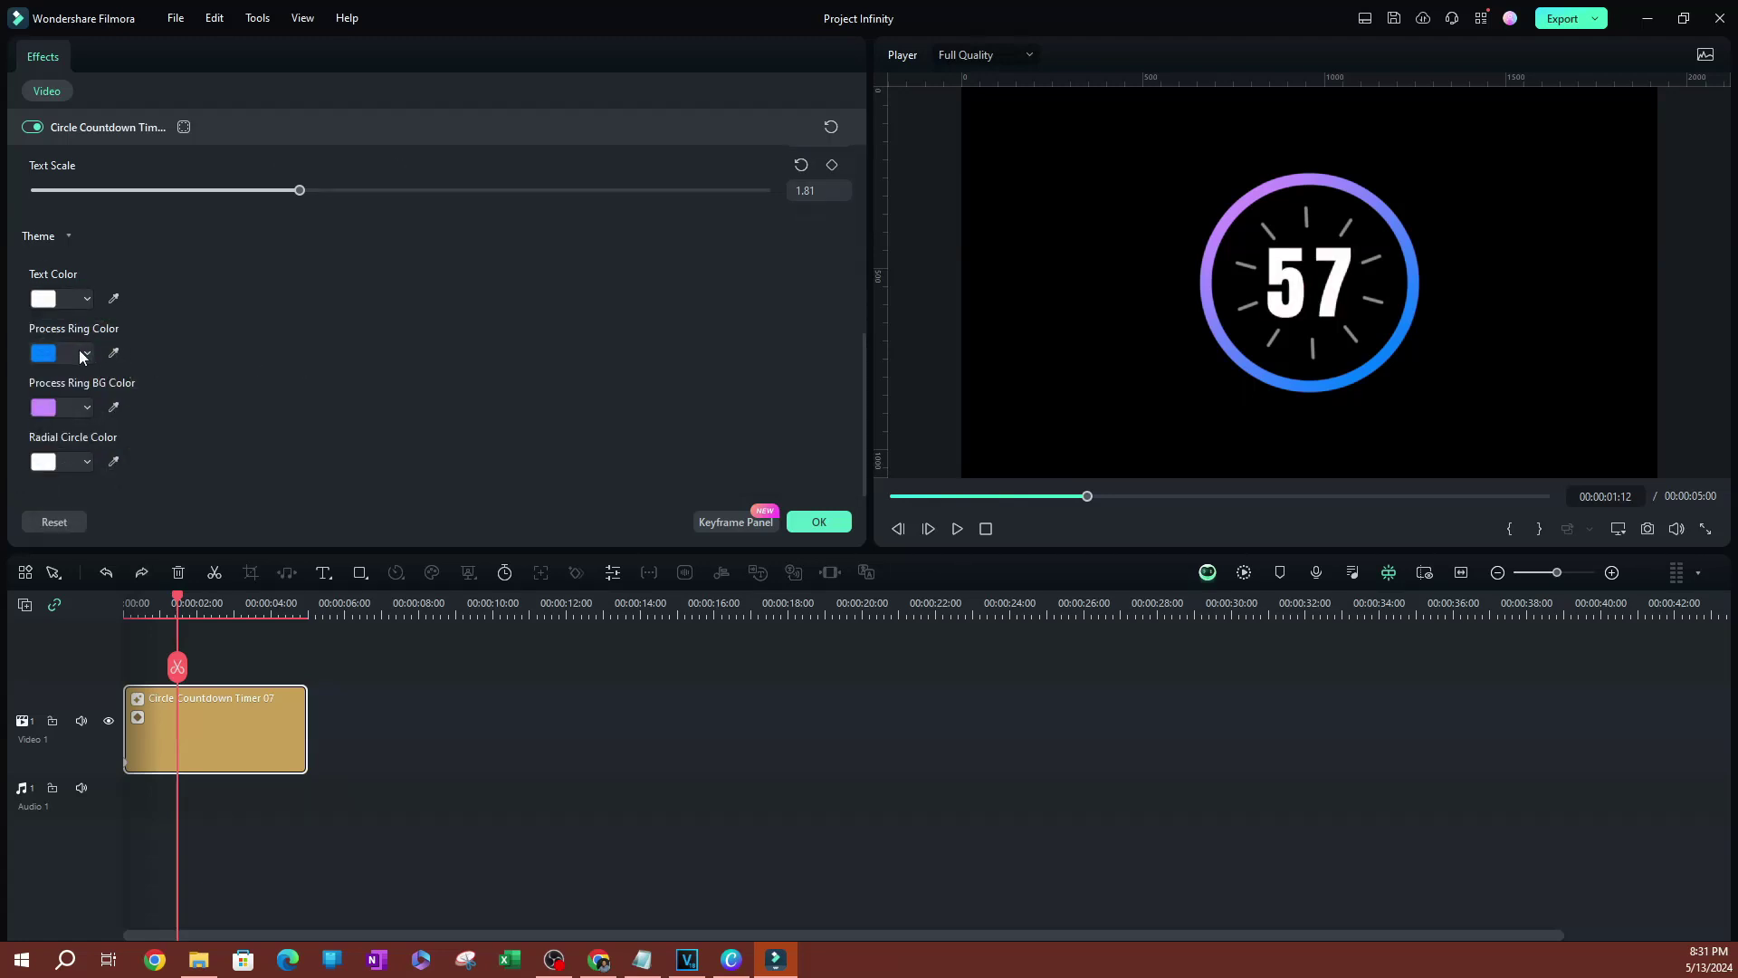
Set Process Ring BG Color to the progress ring's blue using the eyedropper.
click(43, 399)
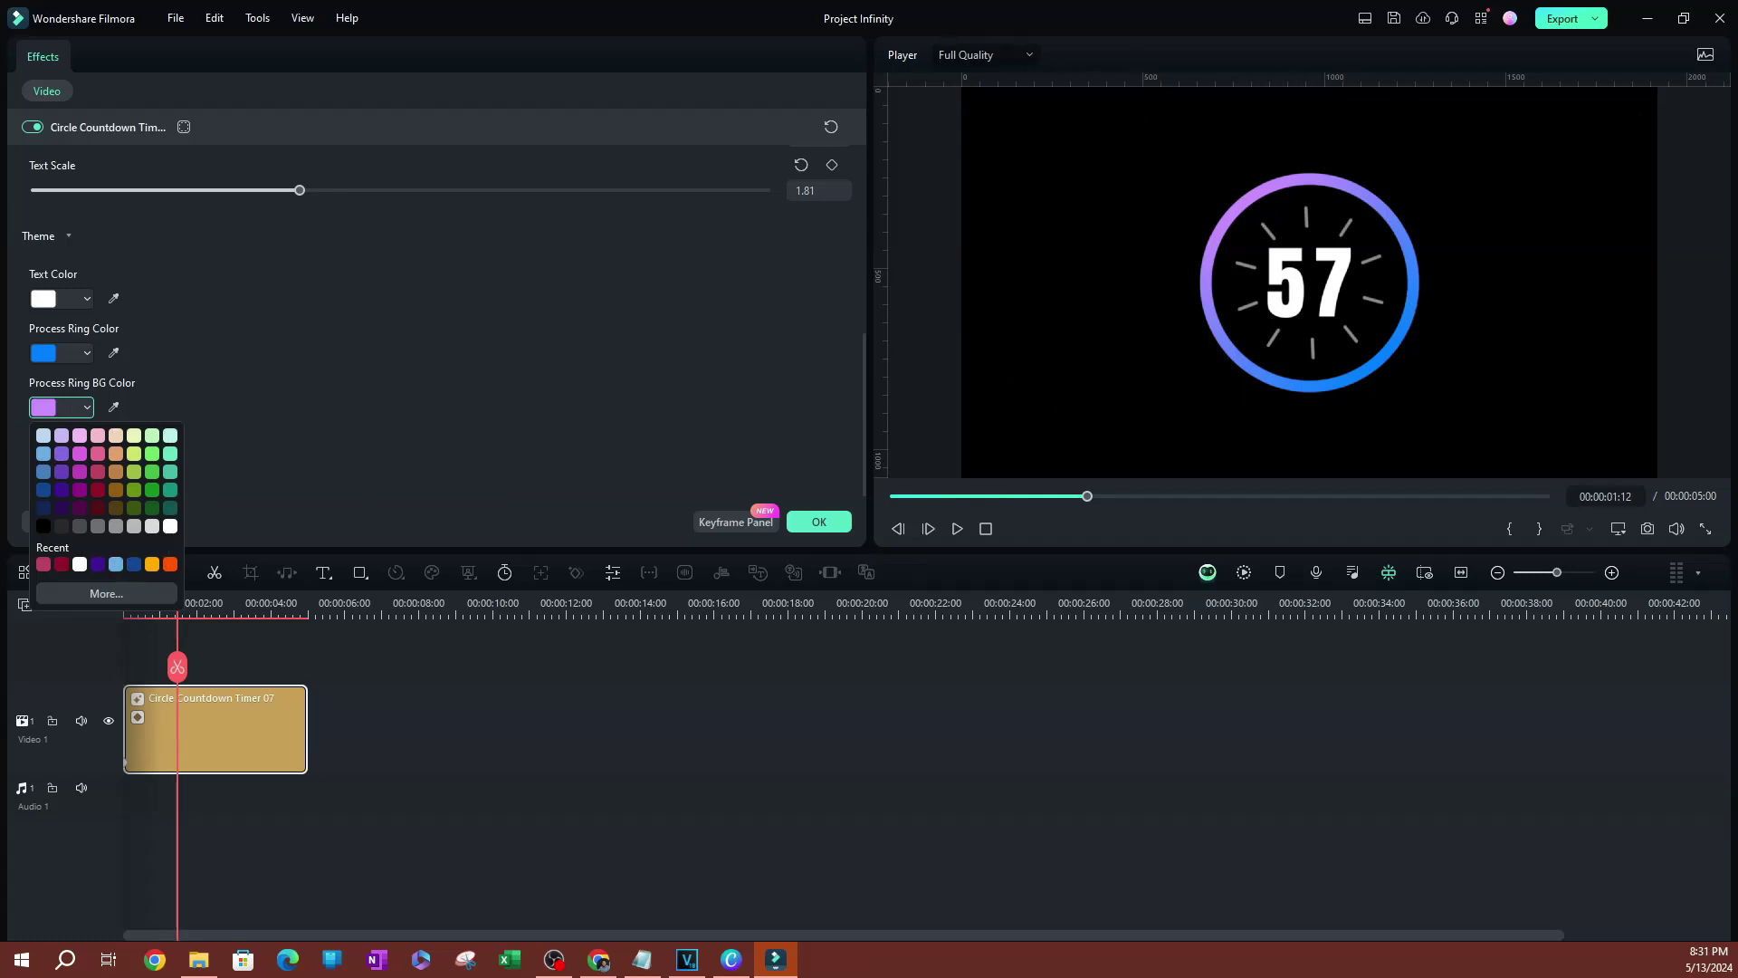
click(380, 423)
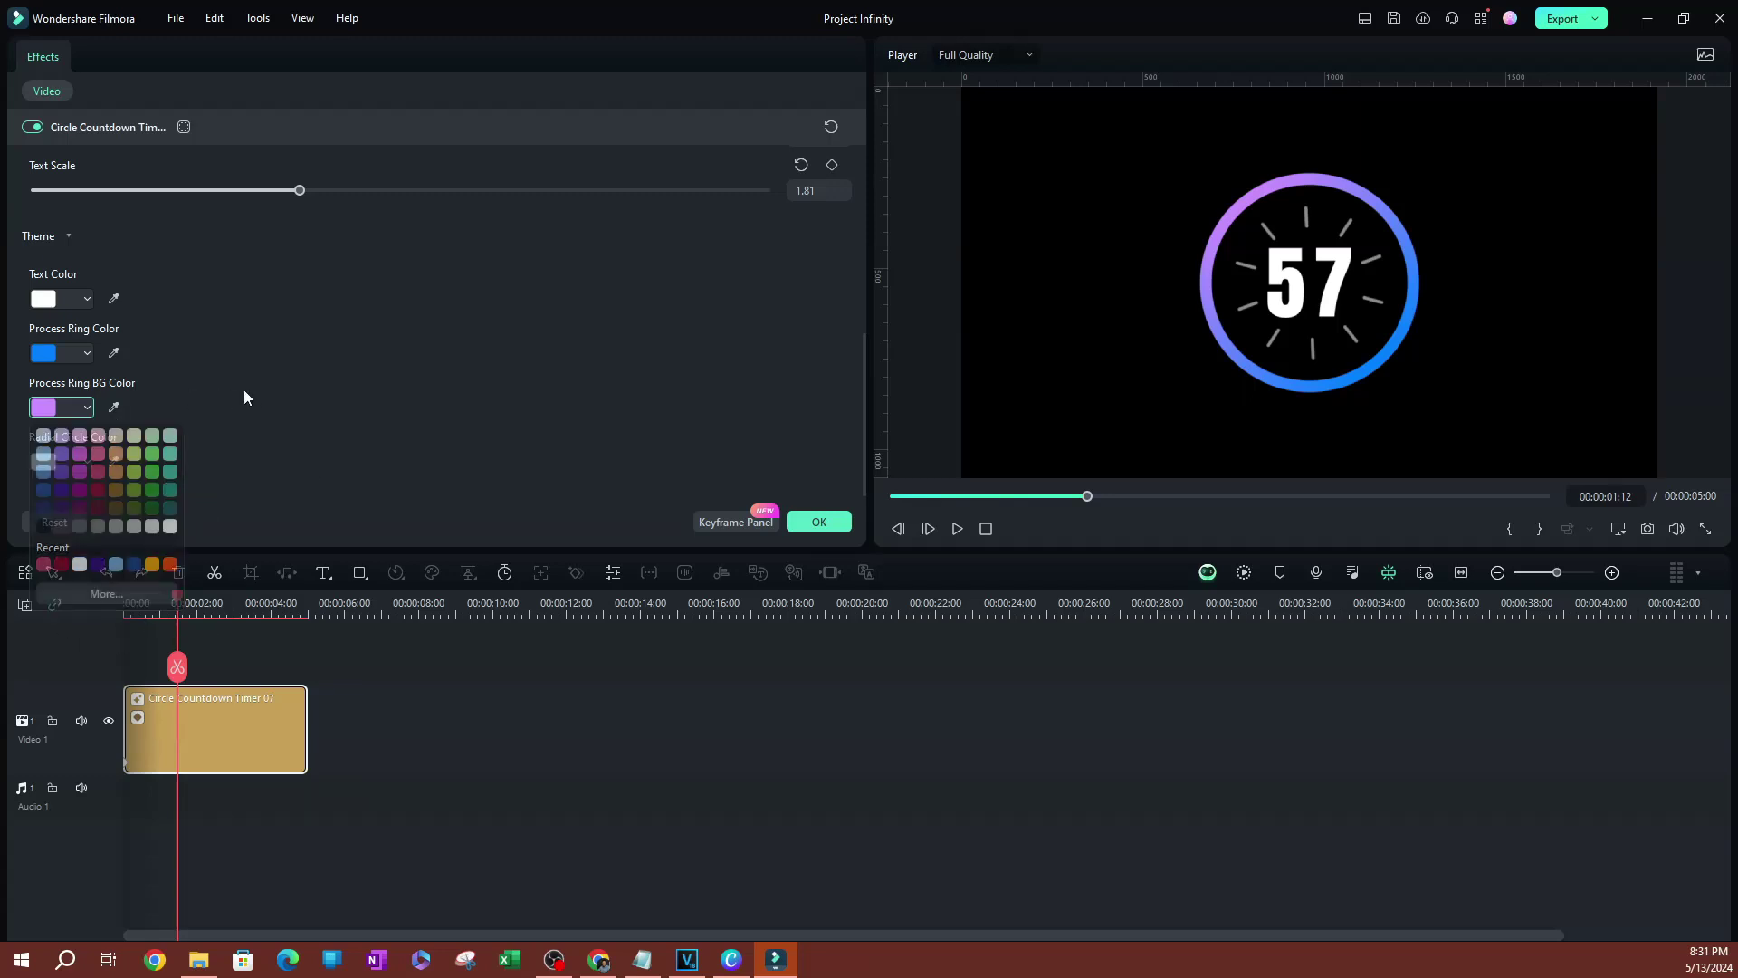
click(111, 409)
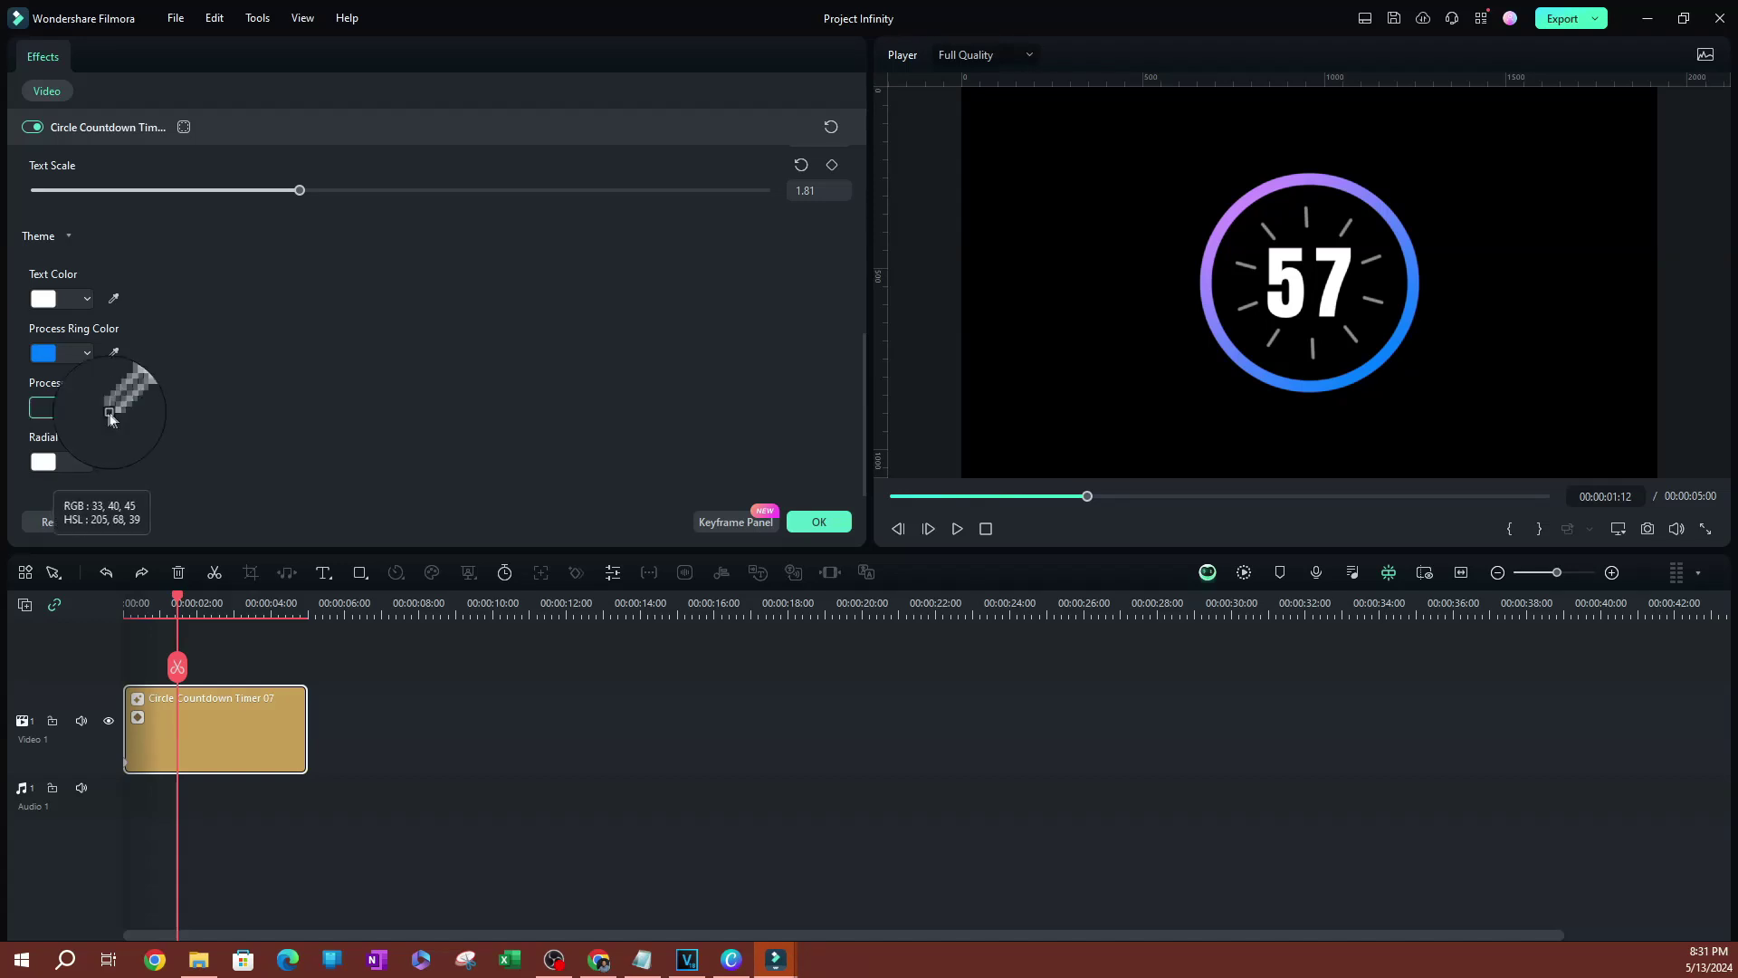
click(40, 360)
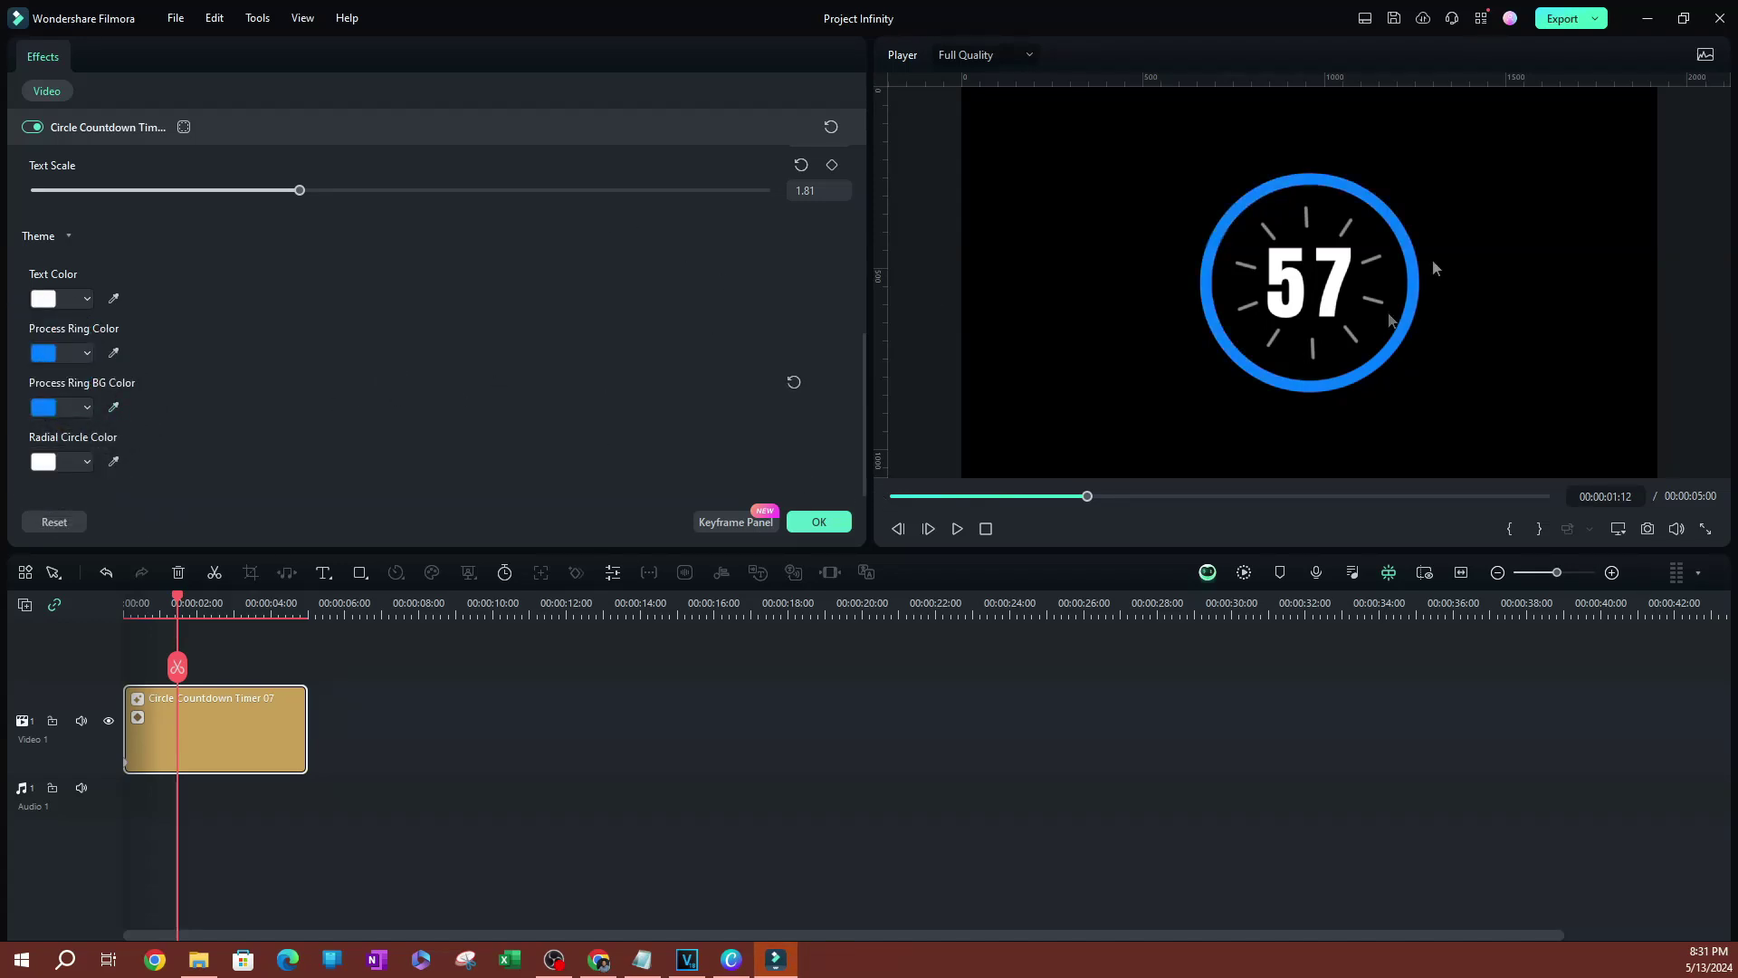
Make the radial tick marks dark red, then undo that colour change.
click(87, 463)
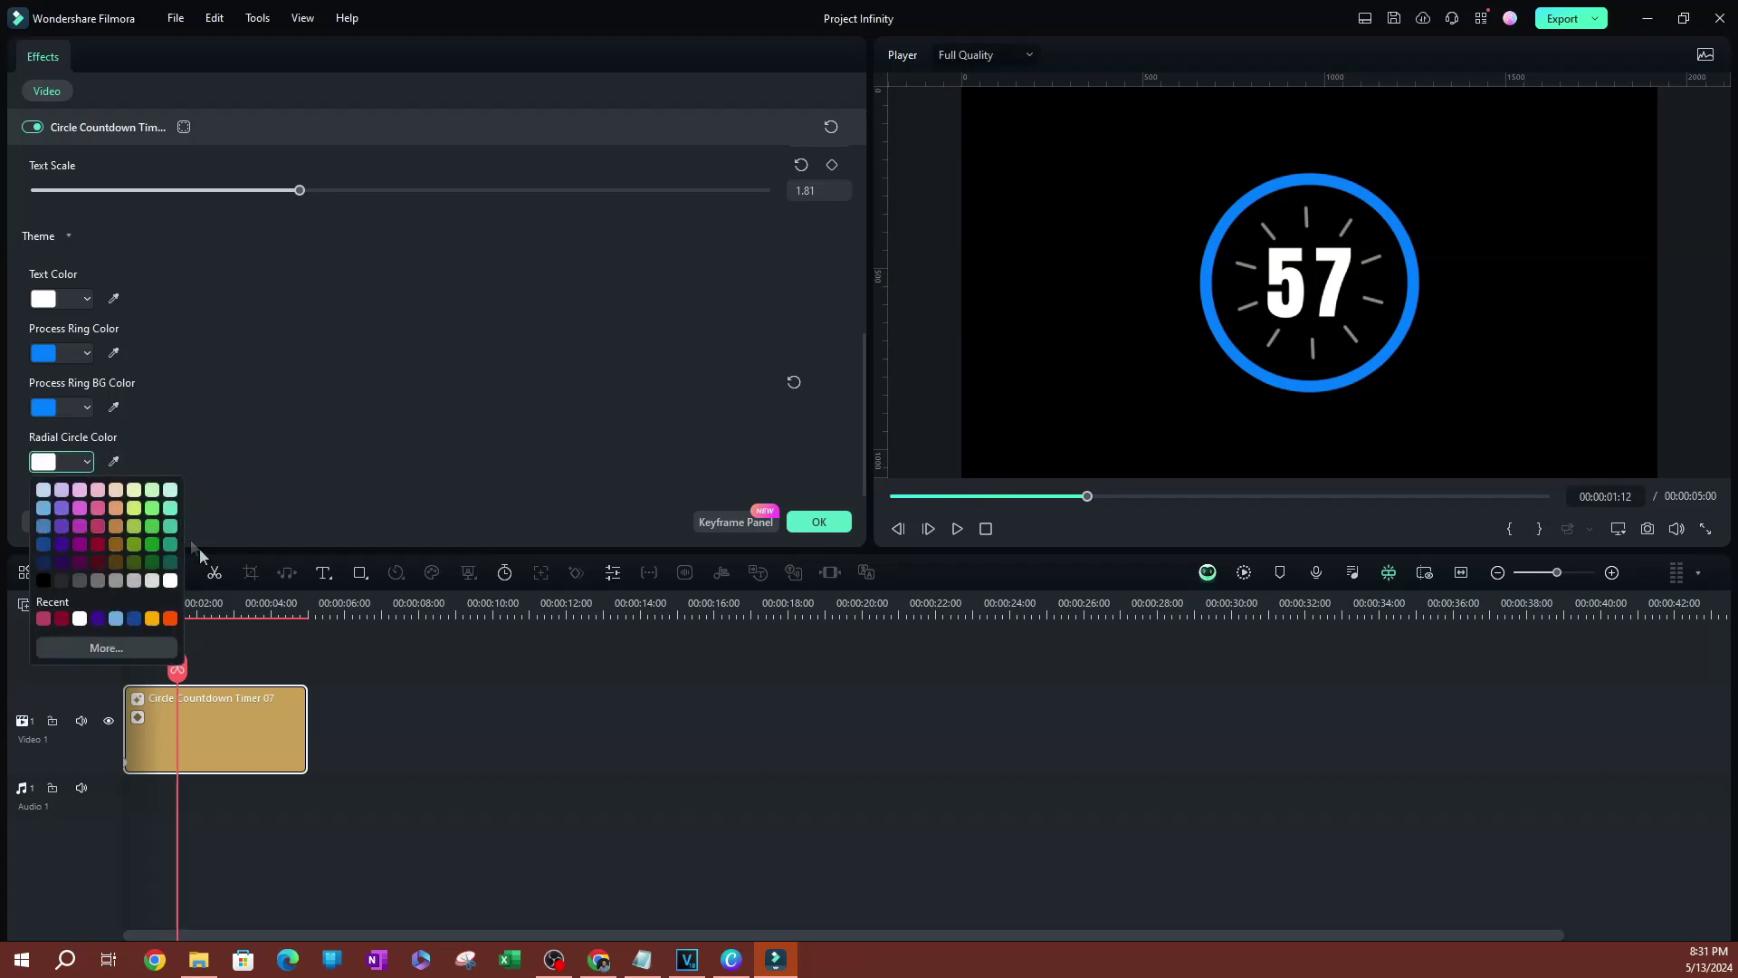
click(96, 543)
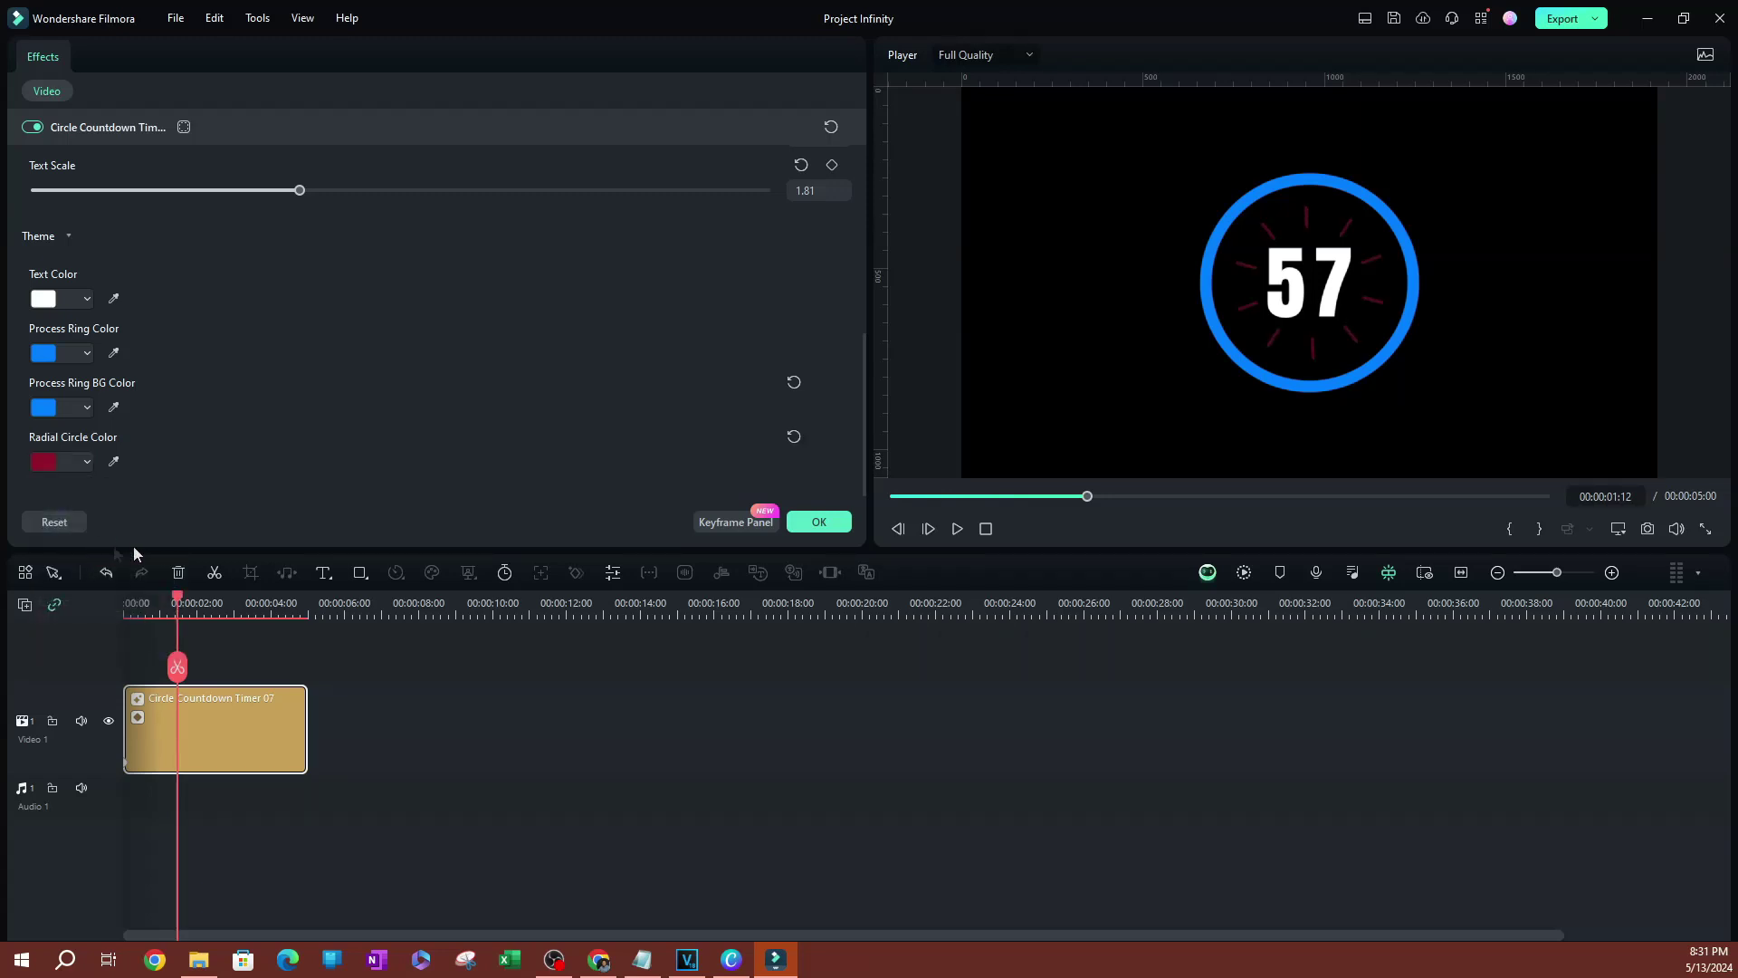
key(ctrl+z)
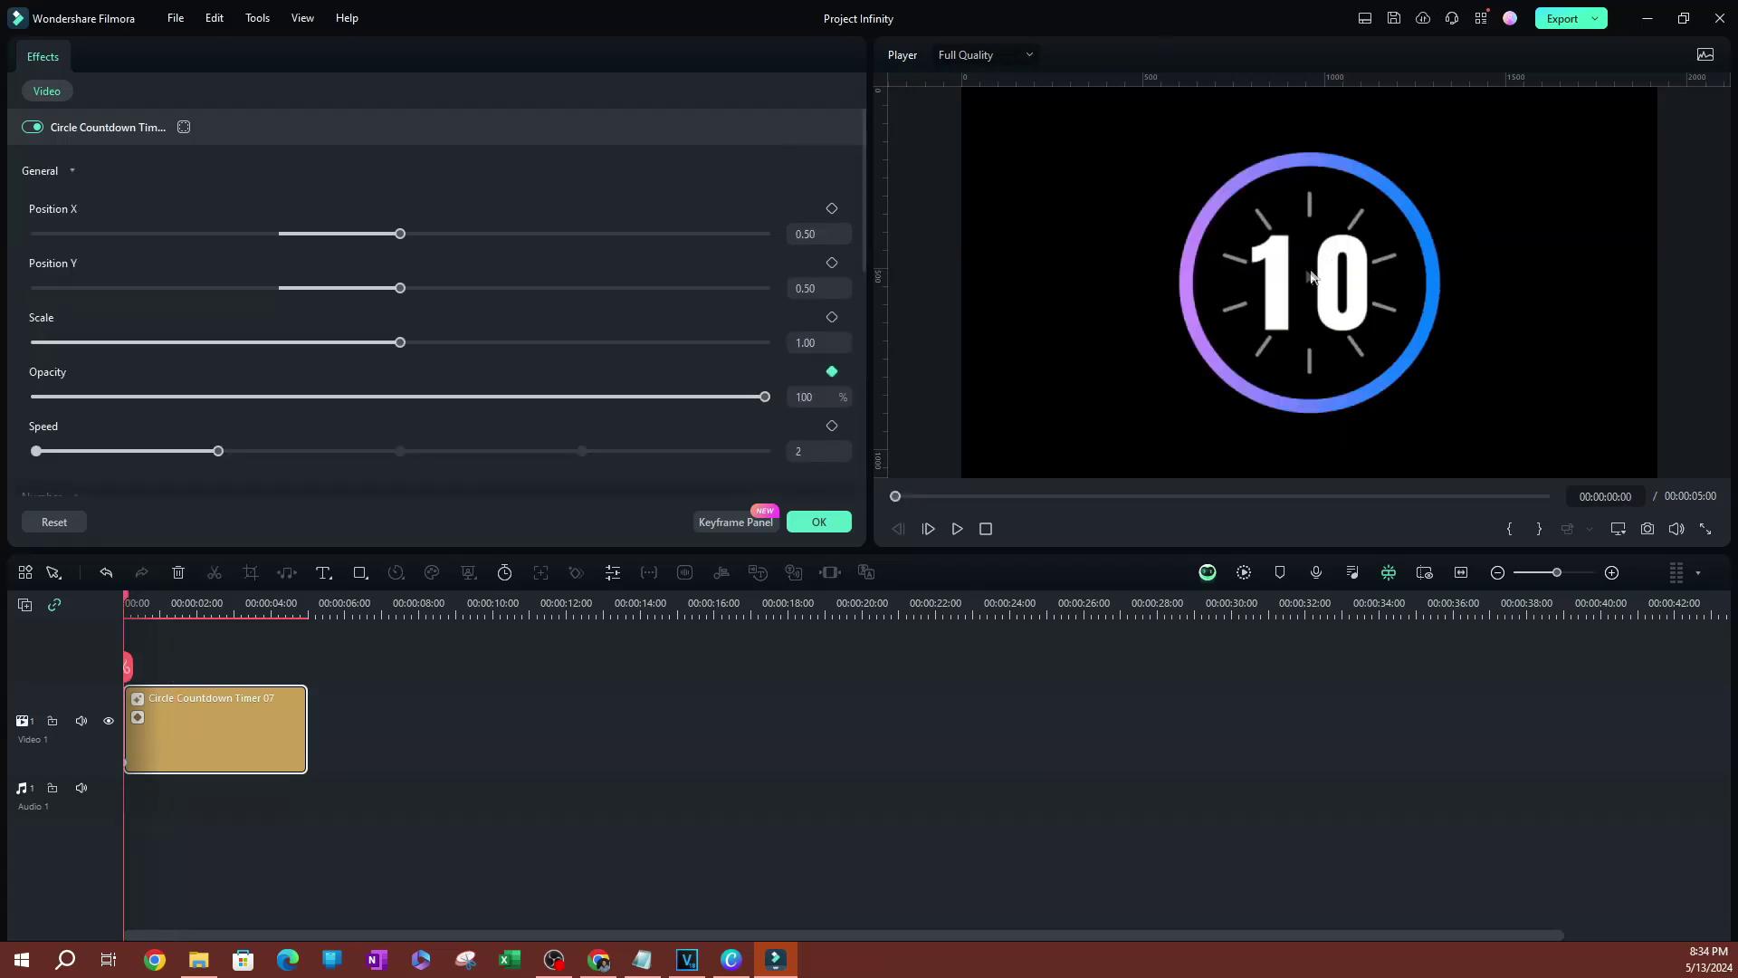
Drag the Number Second slider to 59 so the countdown starts from 59 again.
scroll(172, 409, down, 3)
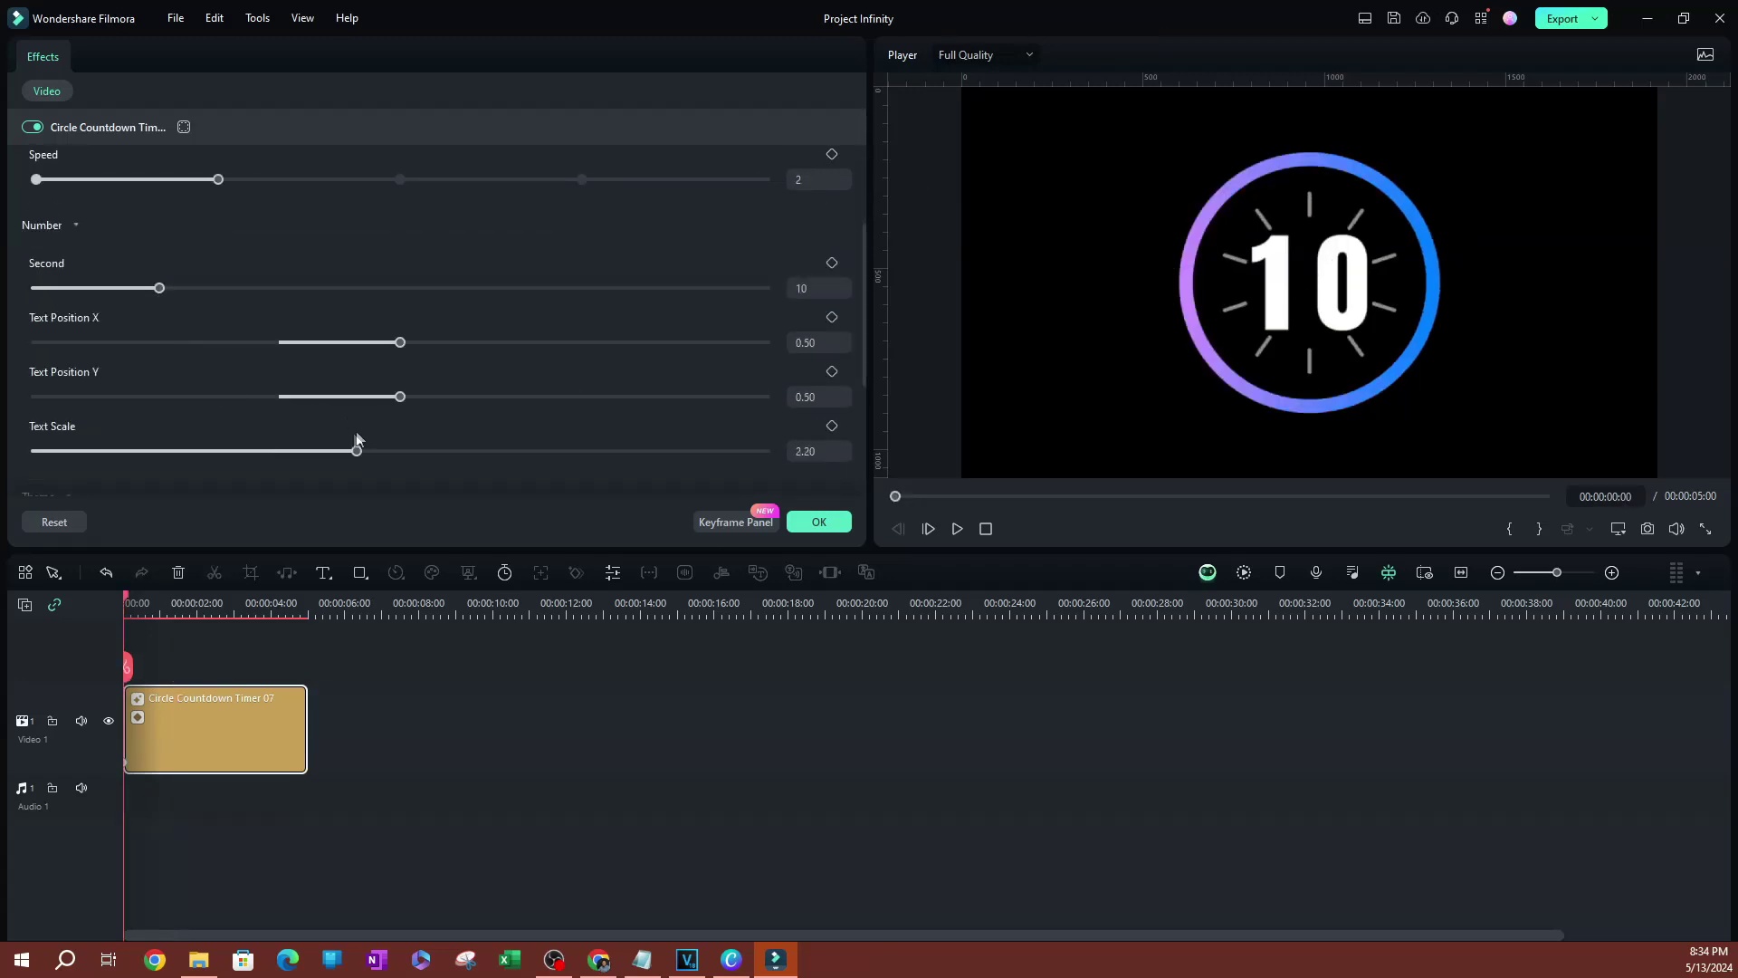
drag(160, 287, 765, 288)
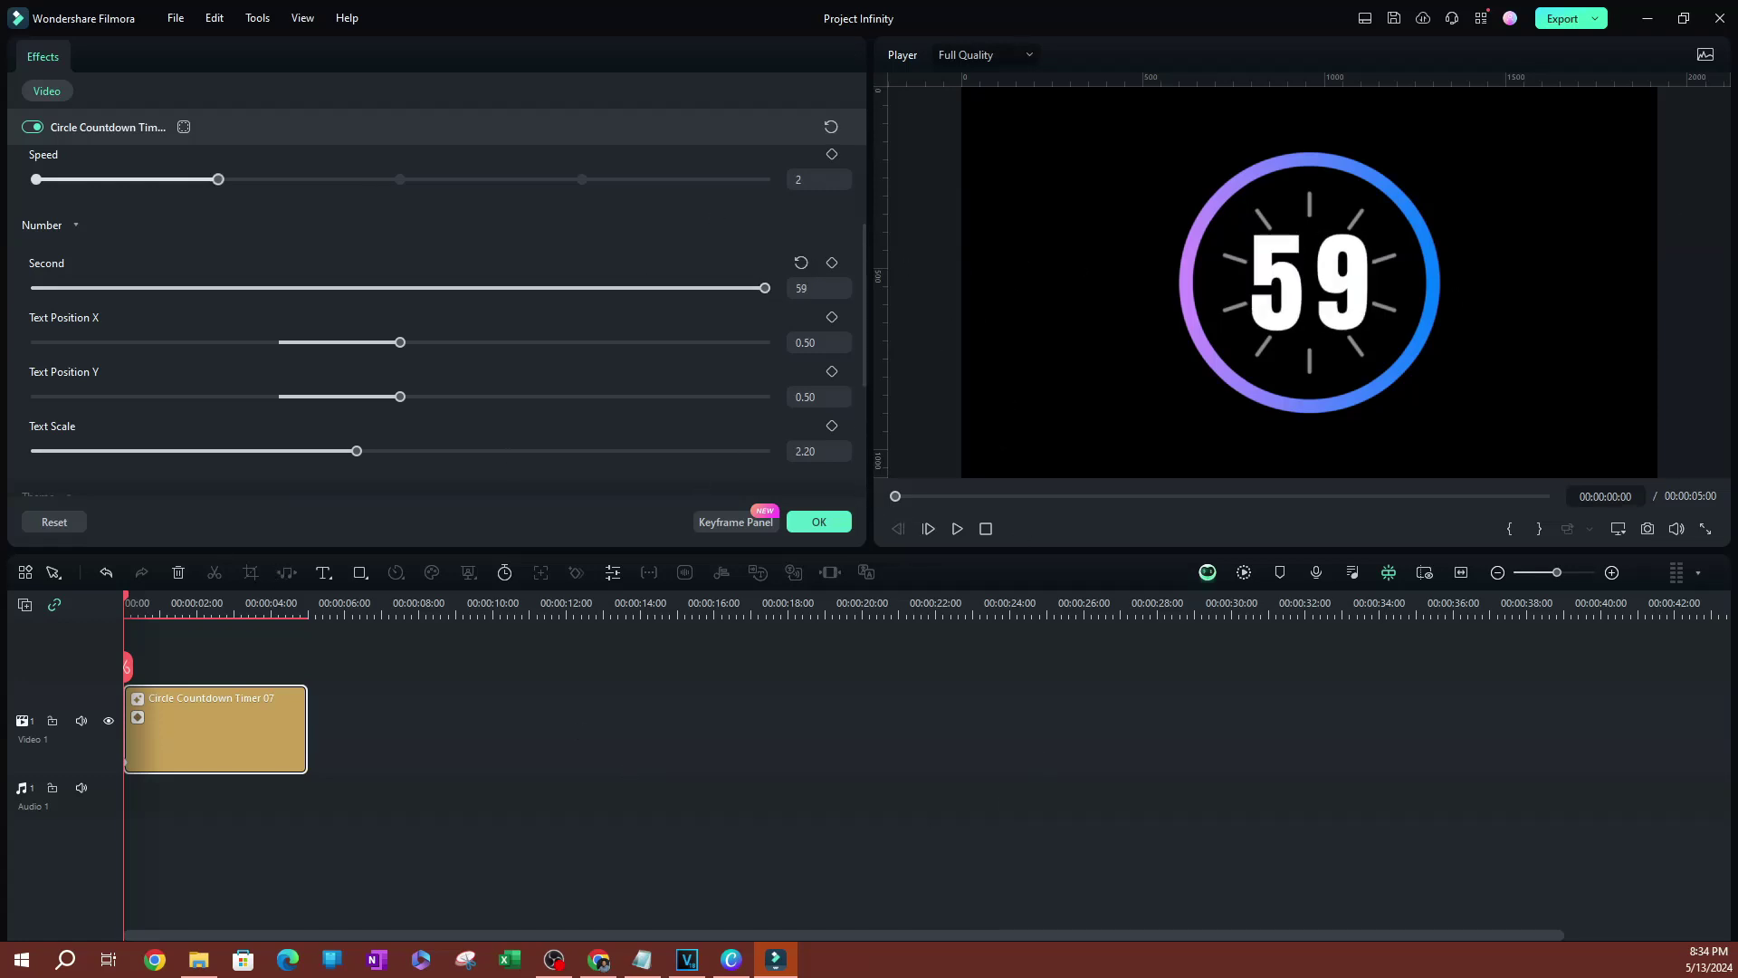
scroll(271, 472, down, 3)
scroll(380, 408, down, 2)
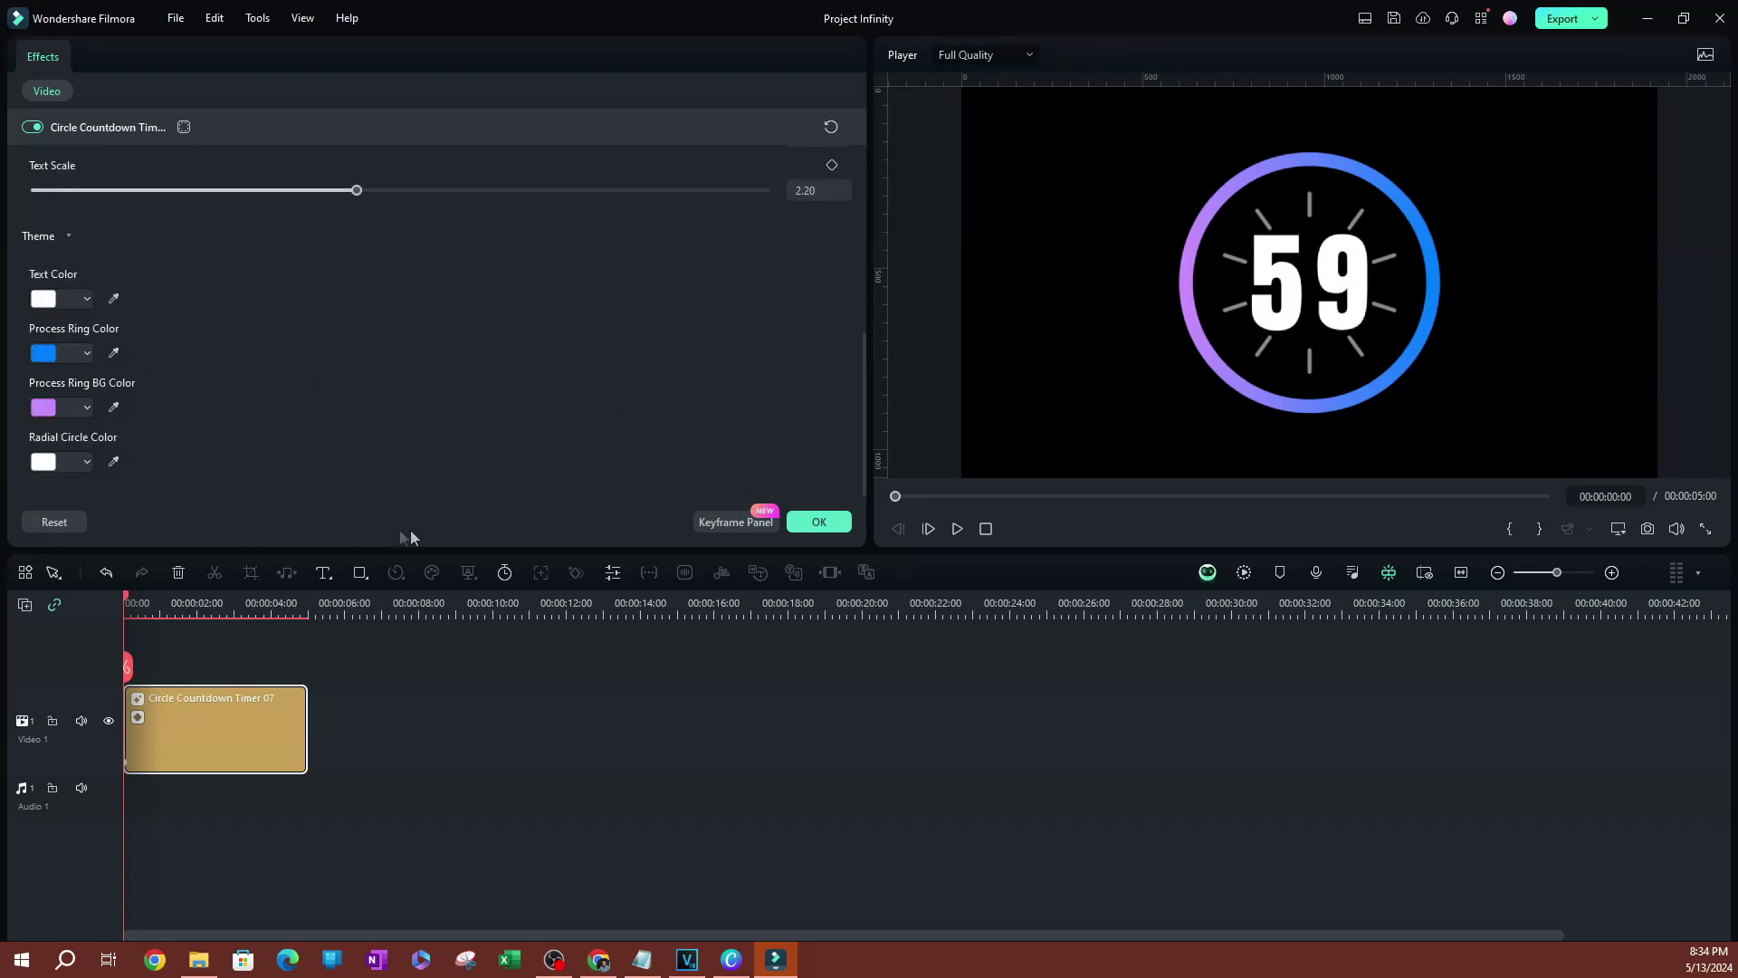
scroll(626, 356, up, 10)
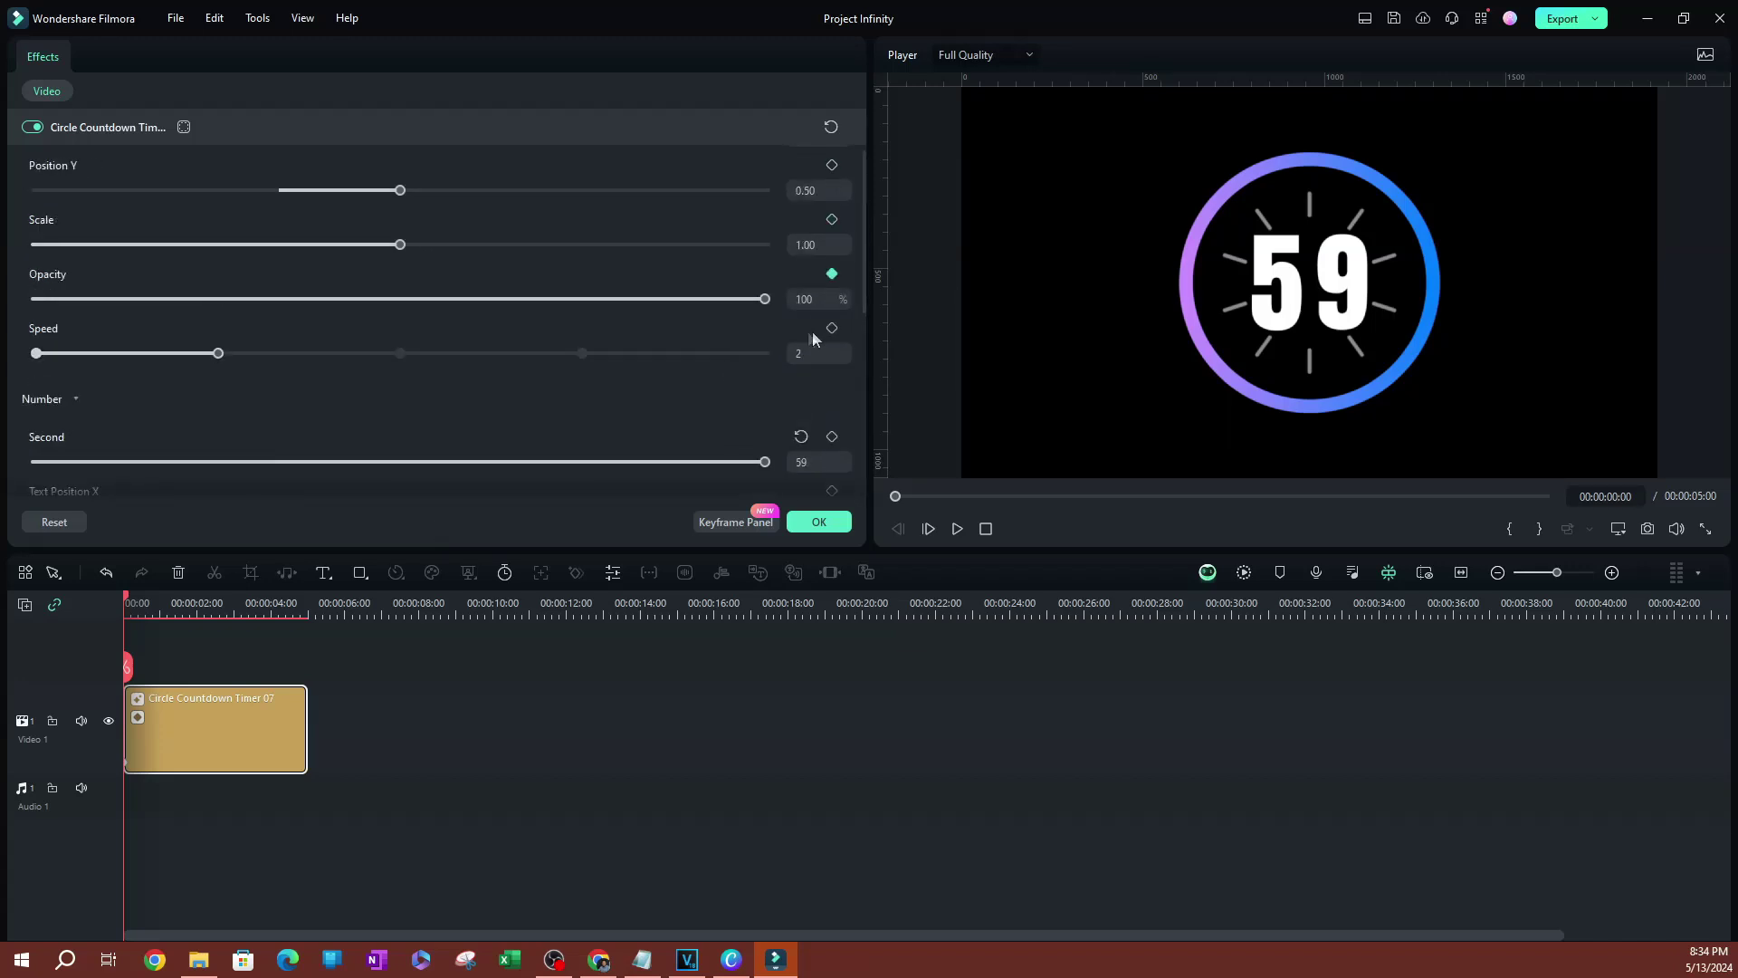